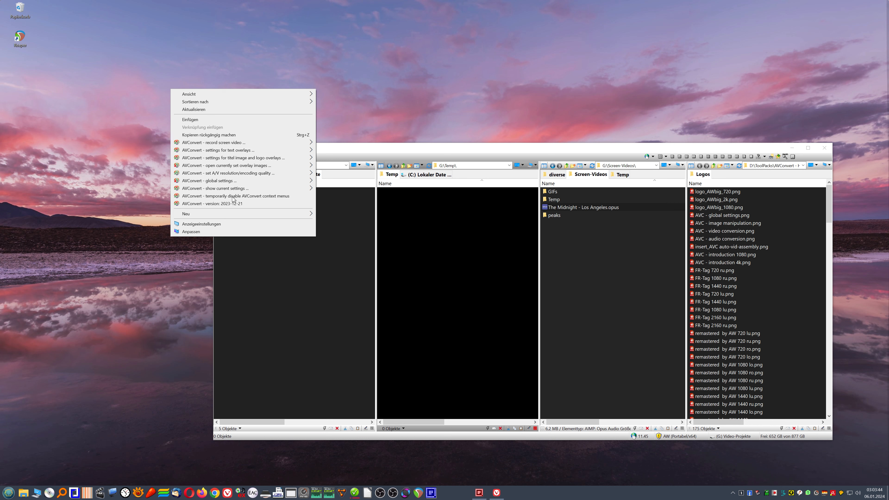
Review AVConvert's screen recording options on the desktop and minimize the file manager window
mouse_move(237, 175)
mouse_move(225, 145)
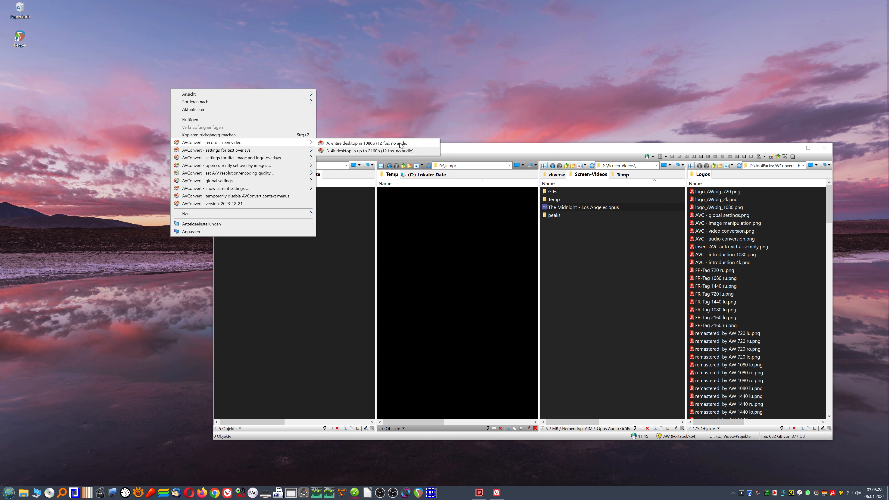
left_click(411, 153)
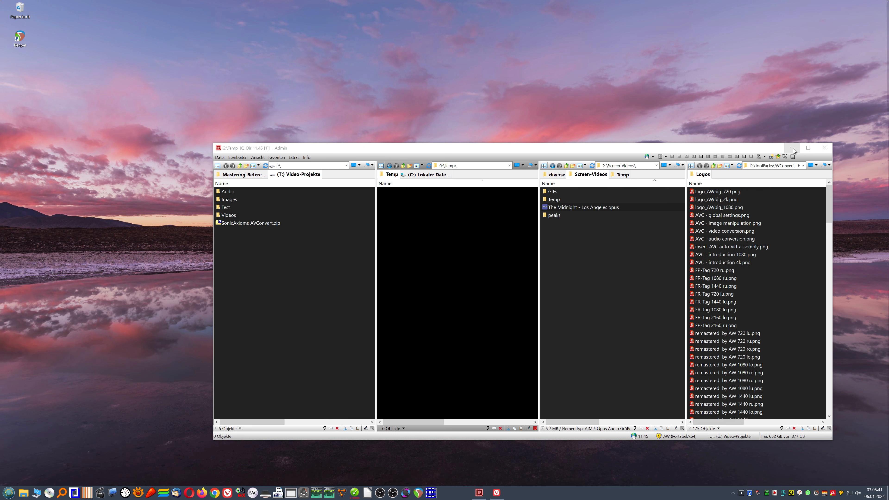
left_click(792, 148)
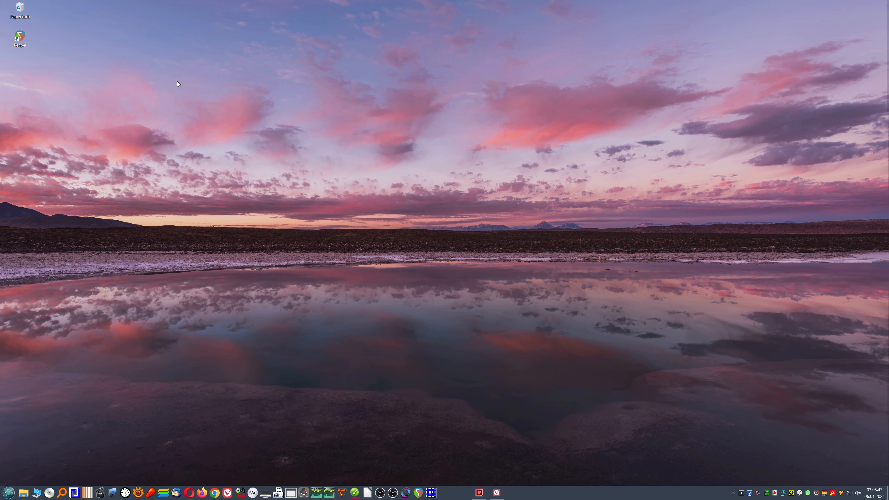
Examine AVConvert's screen recording choices and its global settings options from the empty desktop
right_click(310, 161)
mouse_move(355, 214)
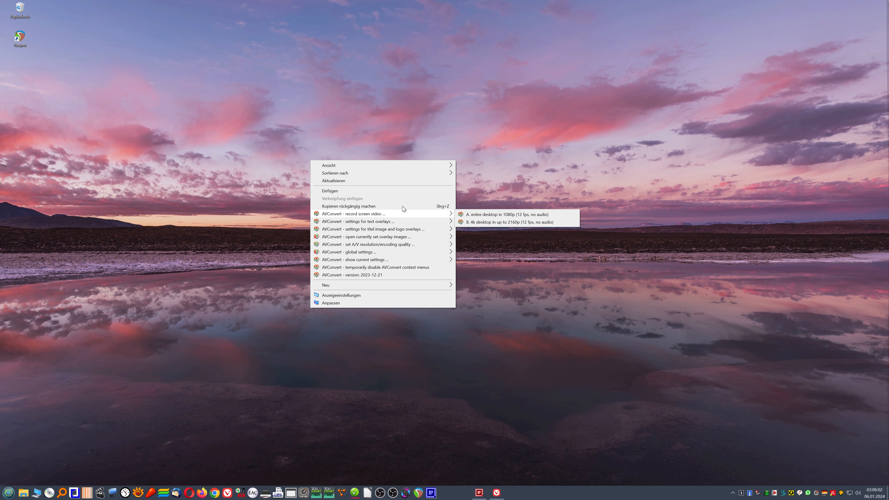
mouse_move(350, 252)
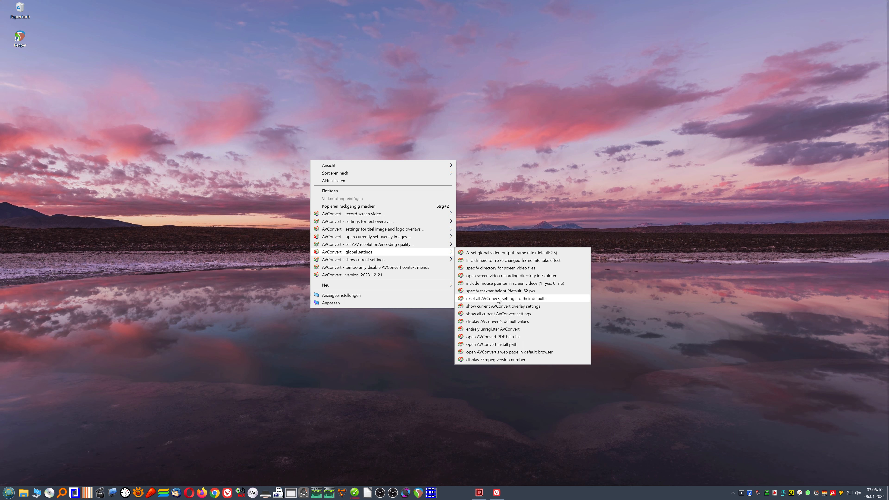
left_click(507, 298)
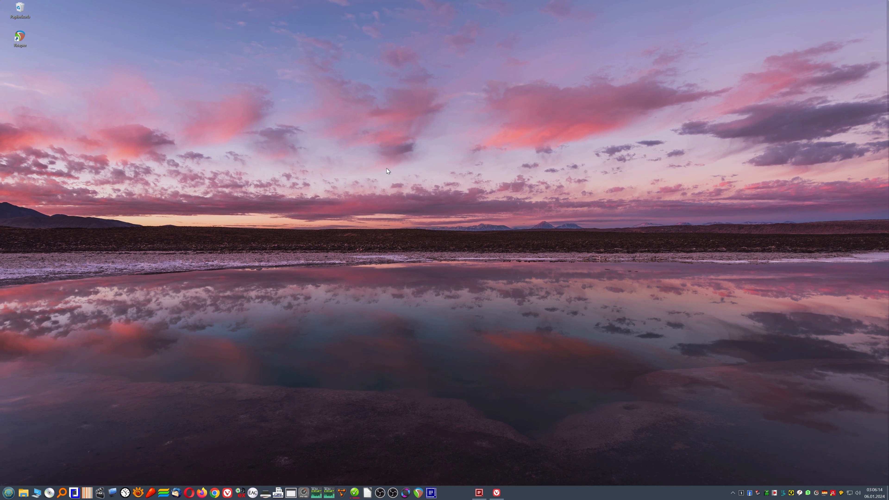
Start an AVConvert 4k desktop recording in up to 2160p at 12 fps without audio, and minimize the recorder console
right_click(397, 196)
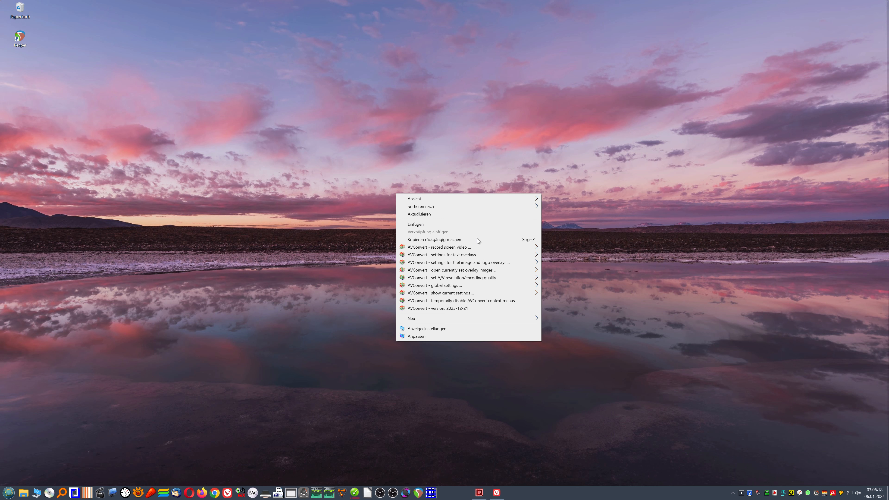
mouse_move(466, 248)
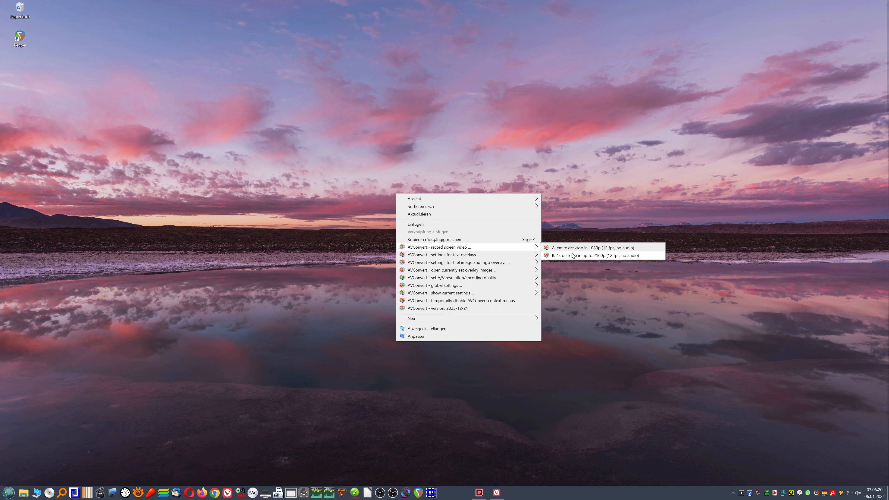
left_click(585, 256)
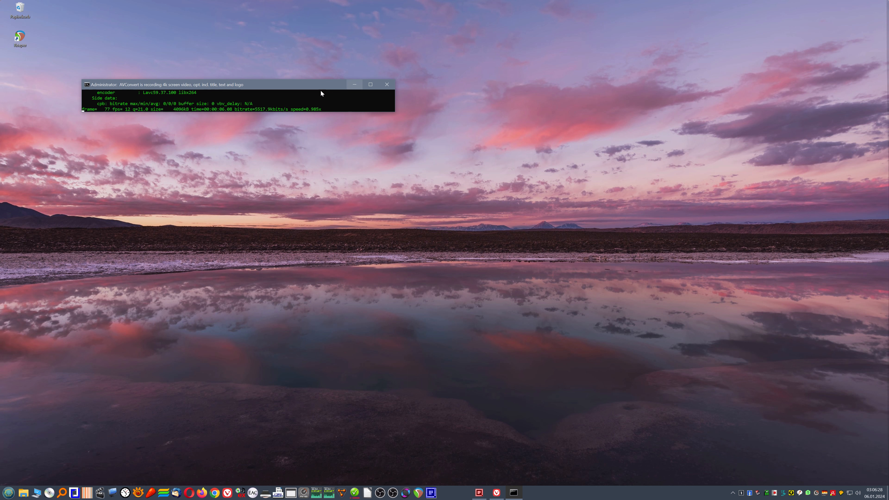
left_click(354, 86)
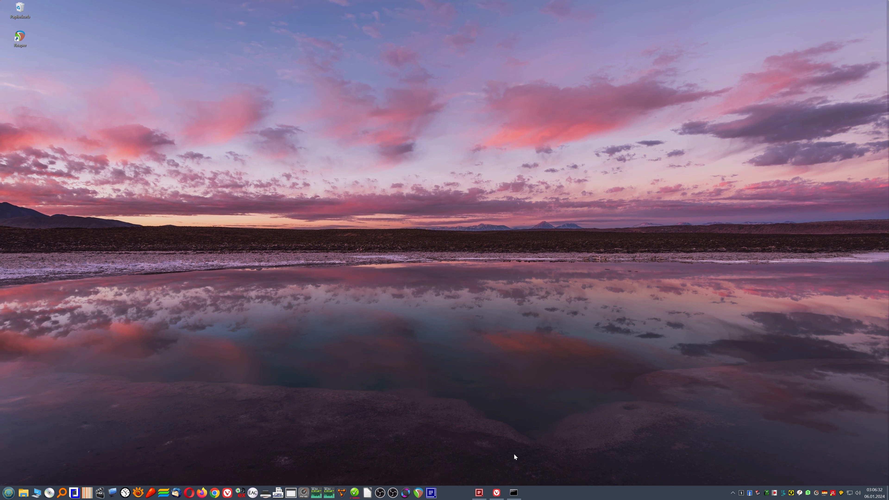
Restore the file manager and look through AVConvert's global settings from the Temp folder, leaving them without choosing an option
left_click(478, 493)
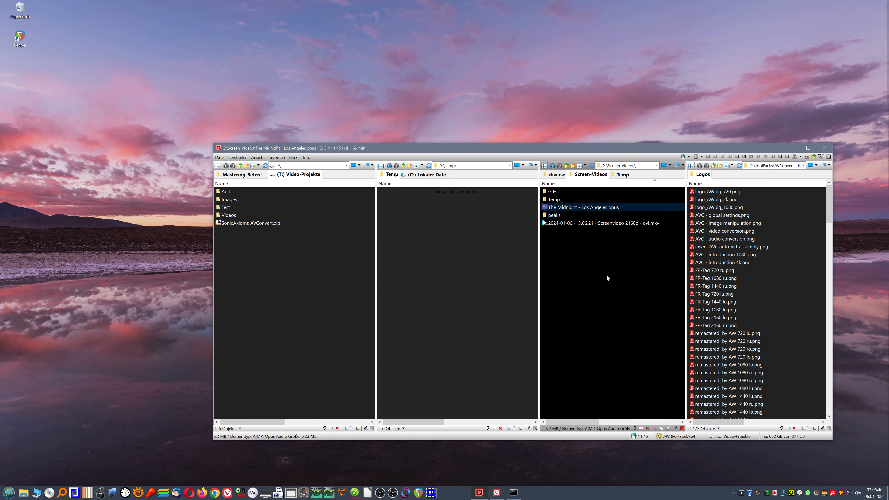
right_click(432, 288)
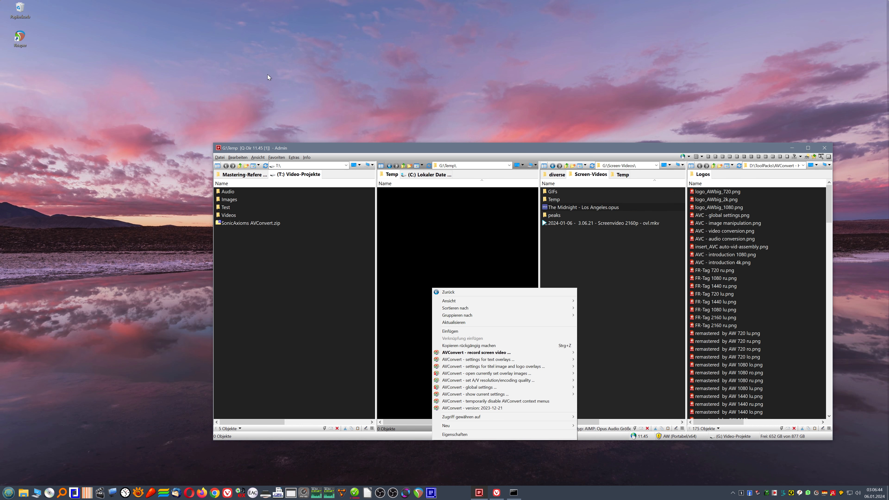
mouse_move(468, 362)
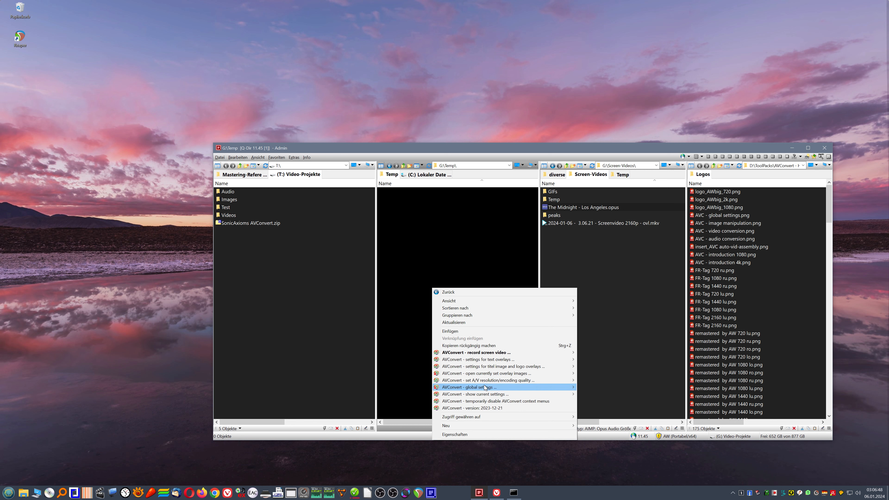
mouse_move(486, 387)
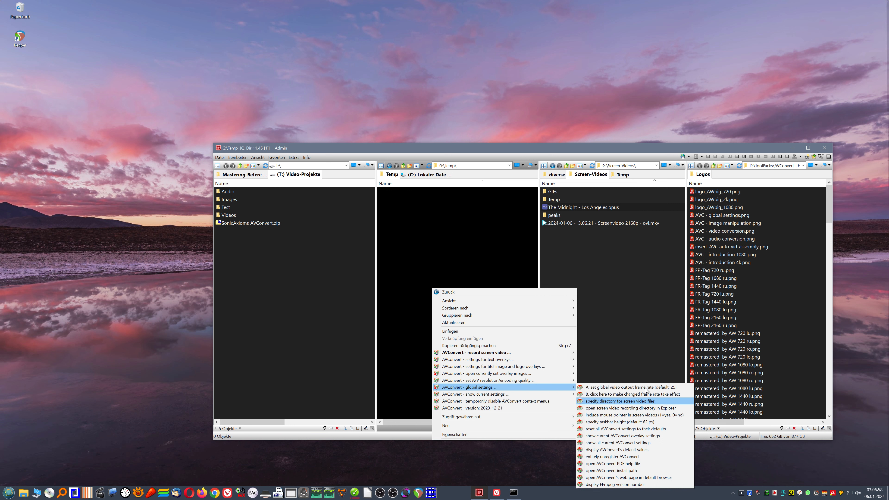
left_click(568, 248)
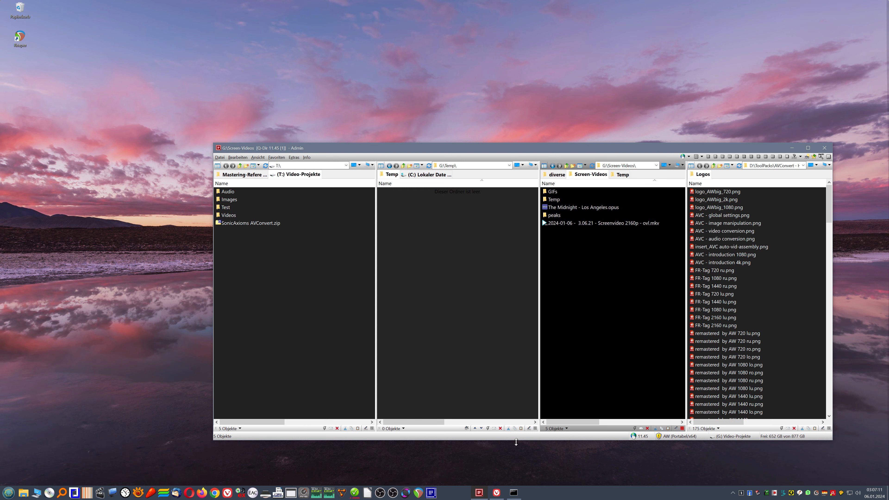
Restore the AVConvert recorder console and stop the running 4k screen recording
left_click(513, 493)
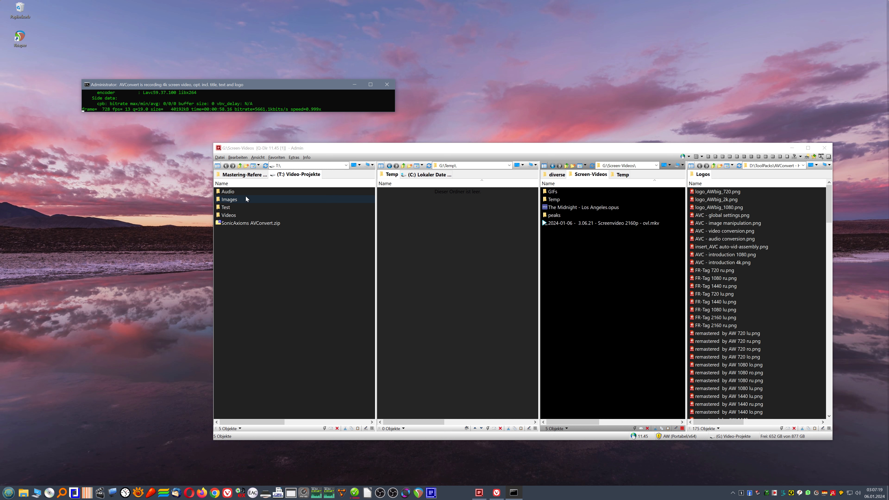
key("q")
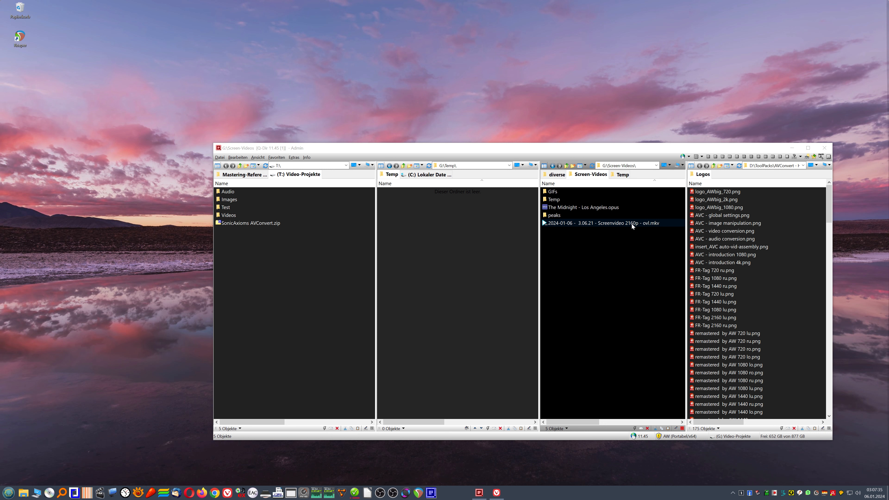
Play the 2160p recording from the Screen-Videos folder to check it, and close the video player
double_click(590, 223)
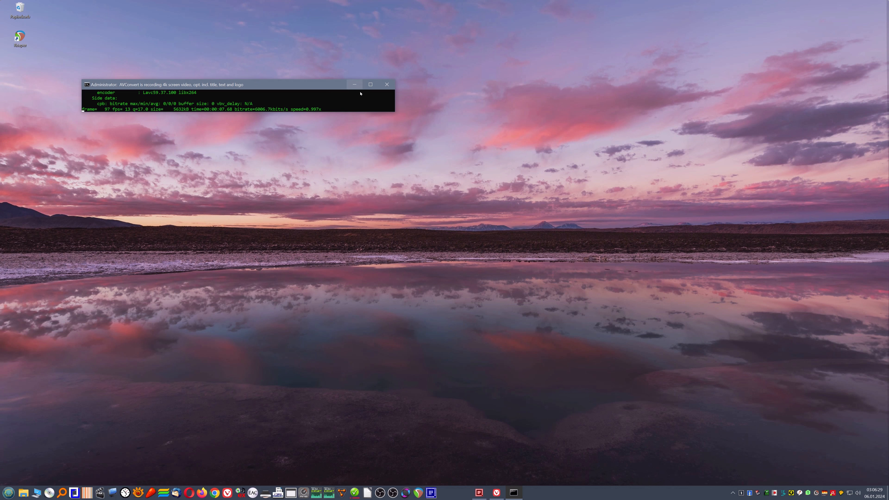
left_click(479, 492)
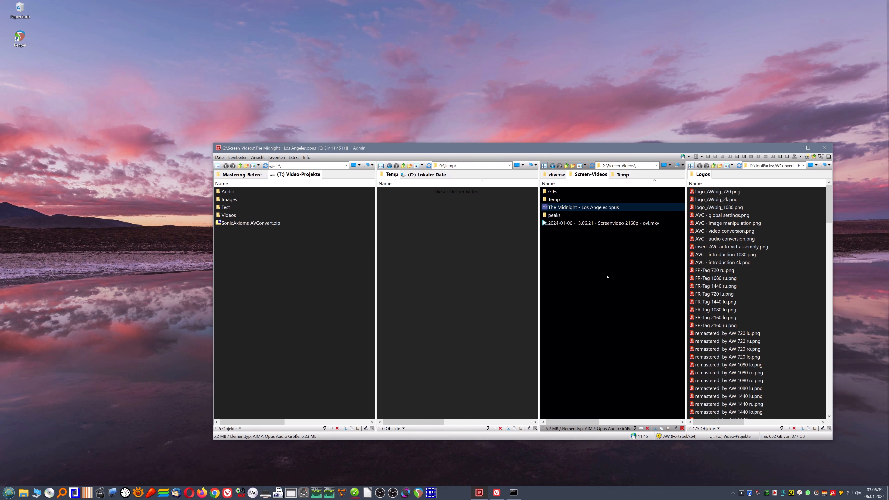
right_click(433, 289)
mouse_move(486, 388)
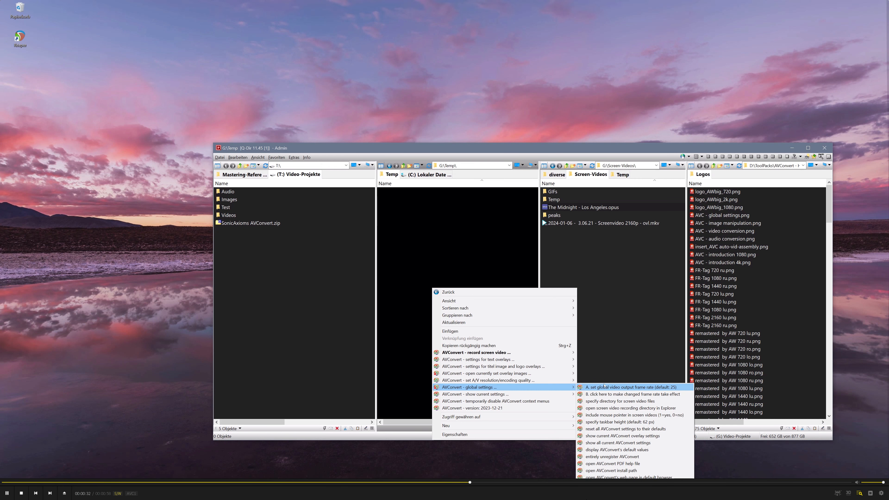
mouse_move(883, 7)
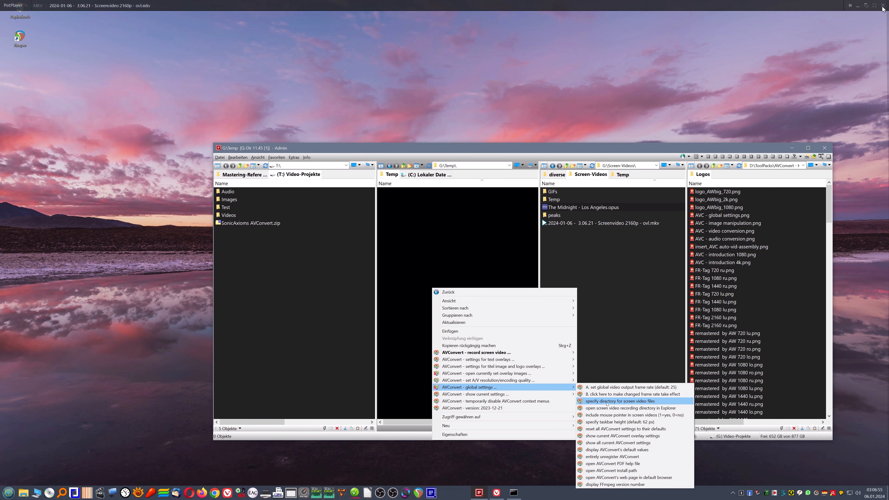
left_click(883, 7)
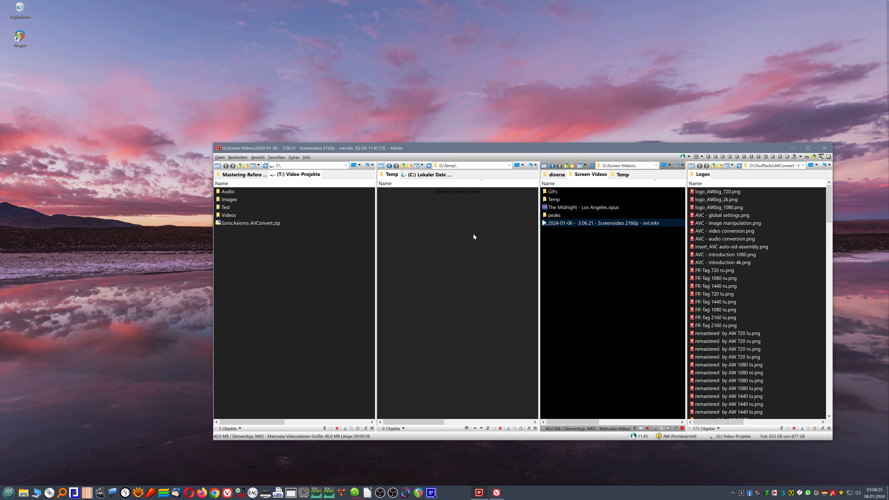
Delete the 2160p screen recording MKV file from the Screen-Videos folder
left_click(599, 238)
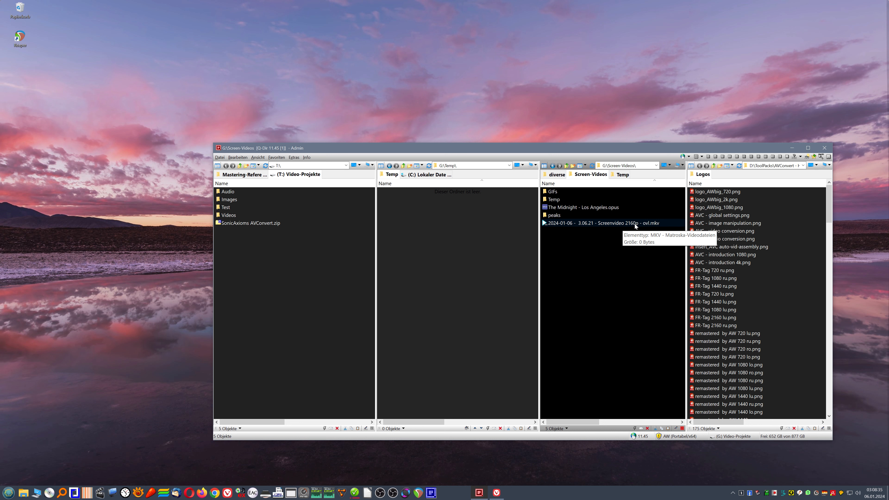
left_click(586, 225)
left_click(589, 278)
left_click(588, 223)
key("Delete")
key("Return")
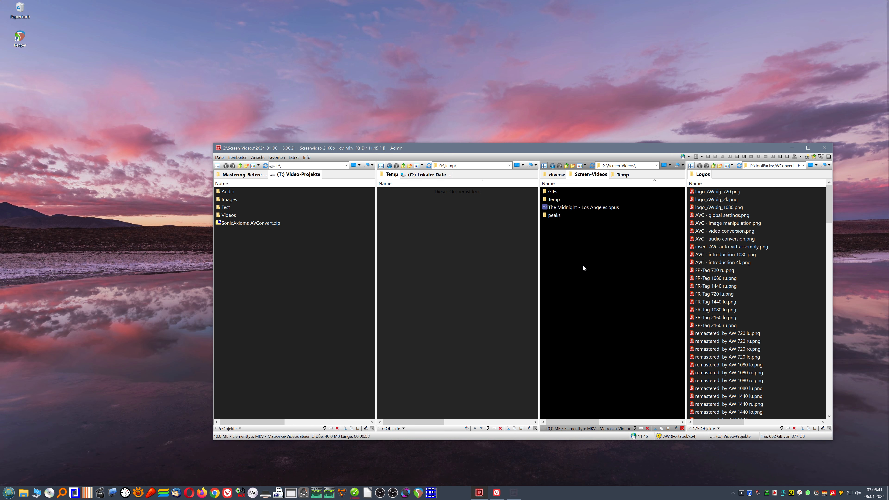
Set AVConvert's video output resolution to 1080p (FullHD) from the desktop
right_click(448, 271)
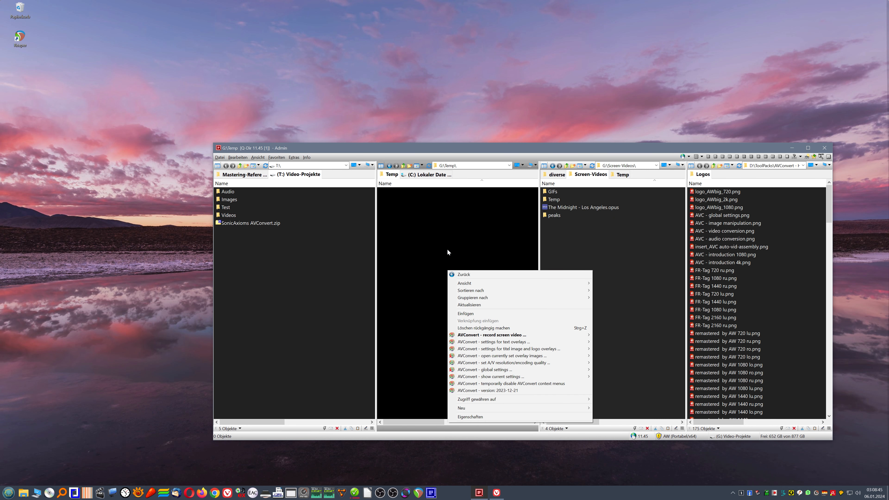
right_click(477, 99)
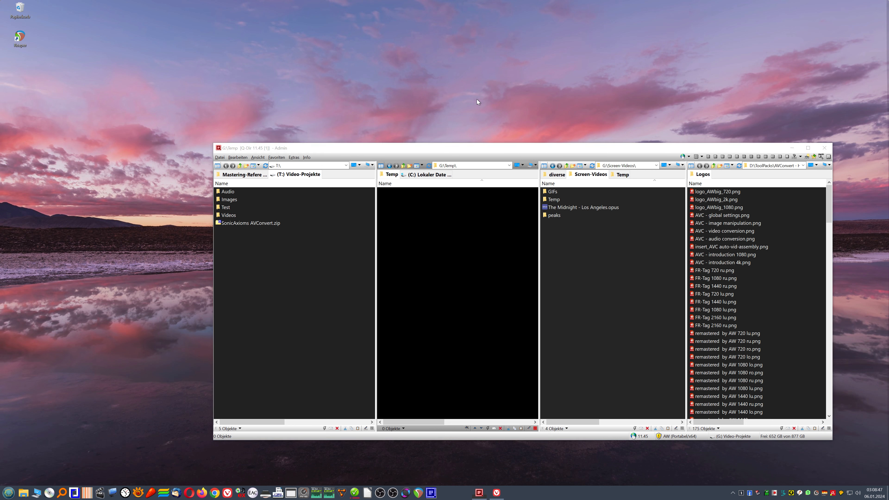
mouse_move(539, 159)
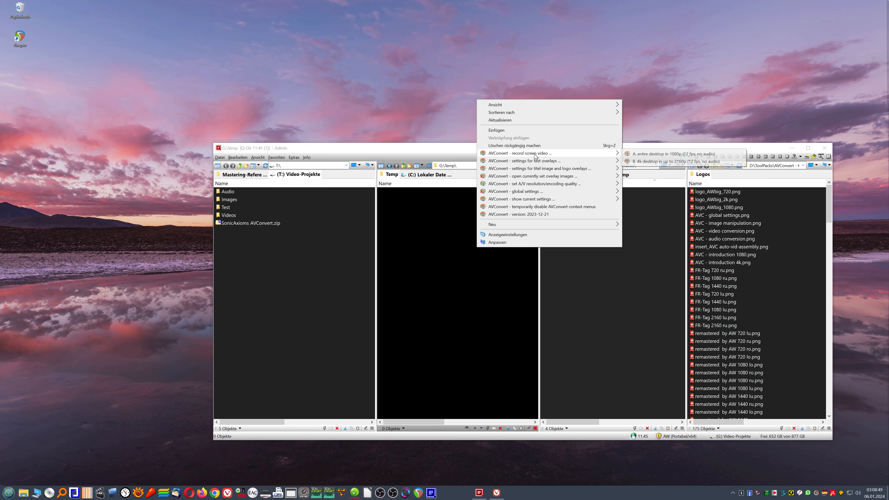
mouse_move(525, 183)
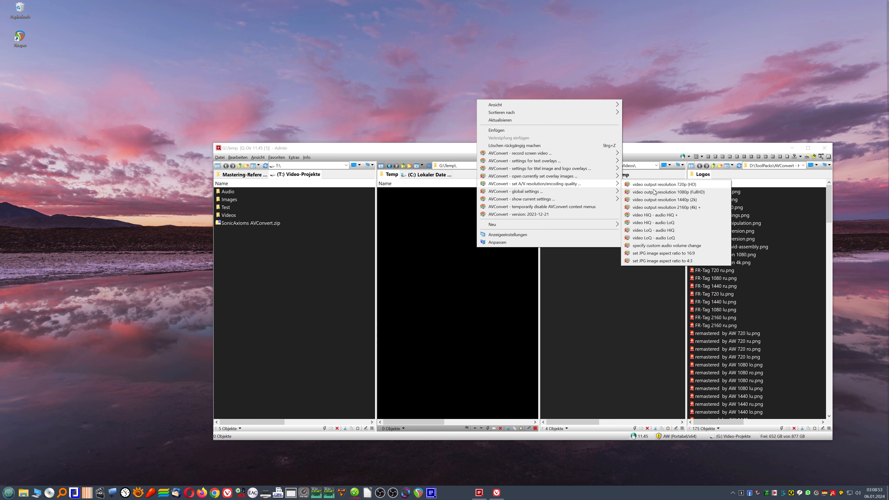
left_click(679, 192)
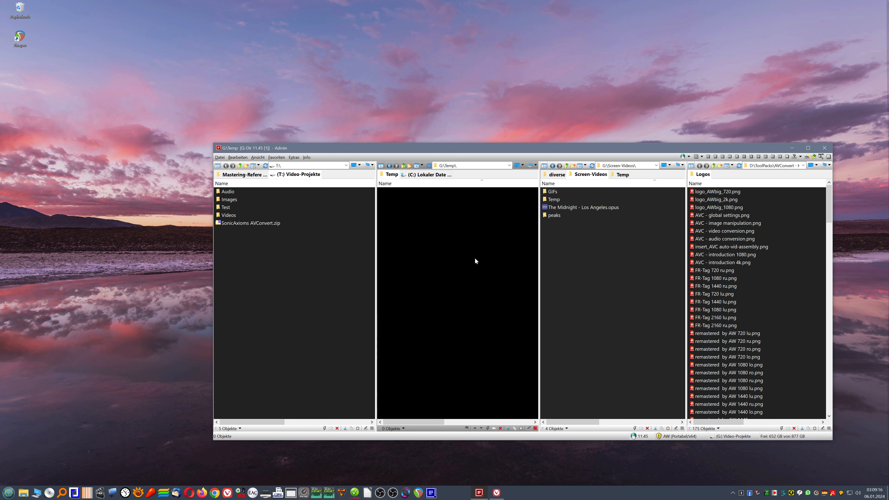
Start another 4k desktop recording with AVConvert from the Temp folder, using the up to 2160p, 12 fps, no audio option
right_click(452, 248)
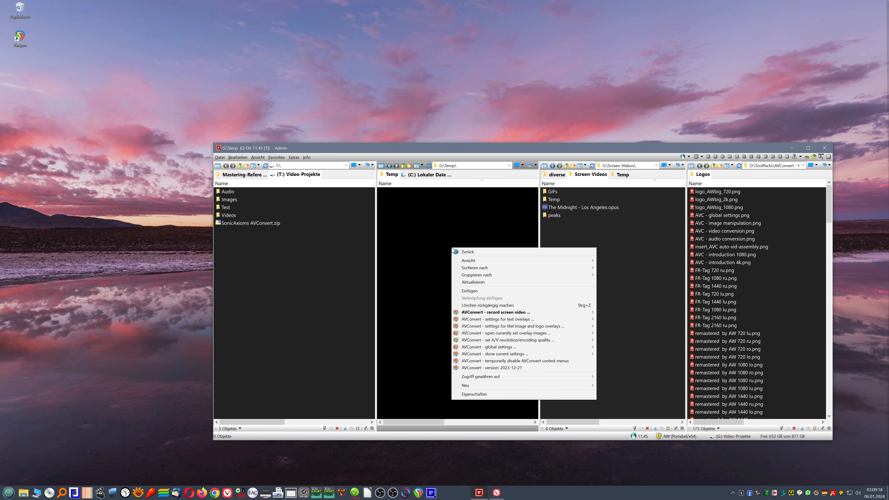
mouse_move(505, 315)
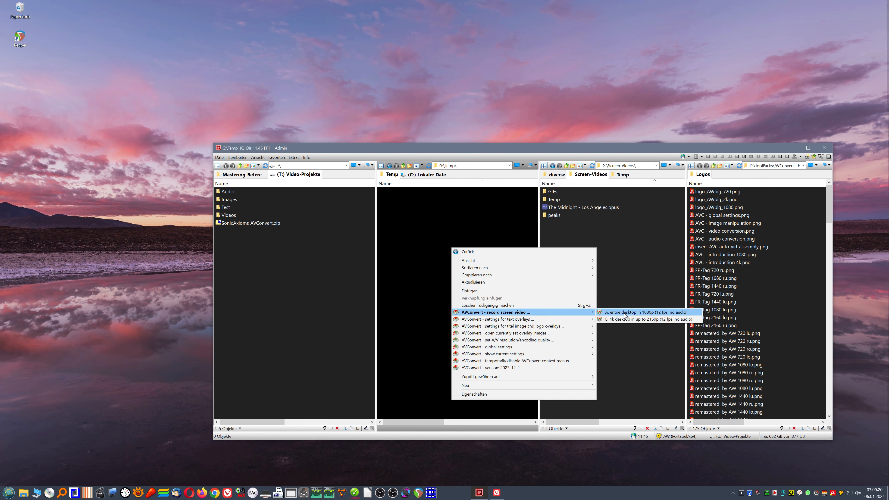
left_click(647, 320)
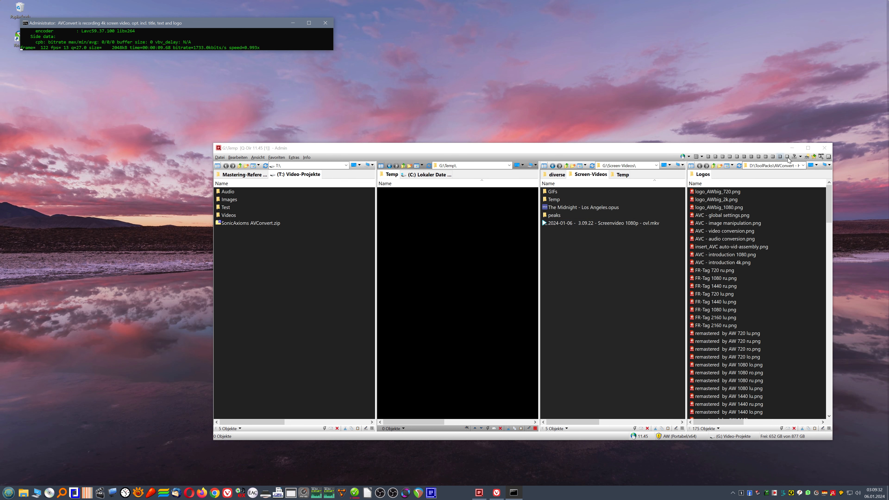
Minimize and restore the file manager while the recording runs, and make the recorder console the active window
left_click(792, 148)
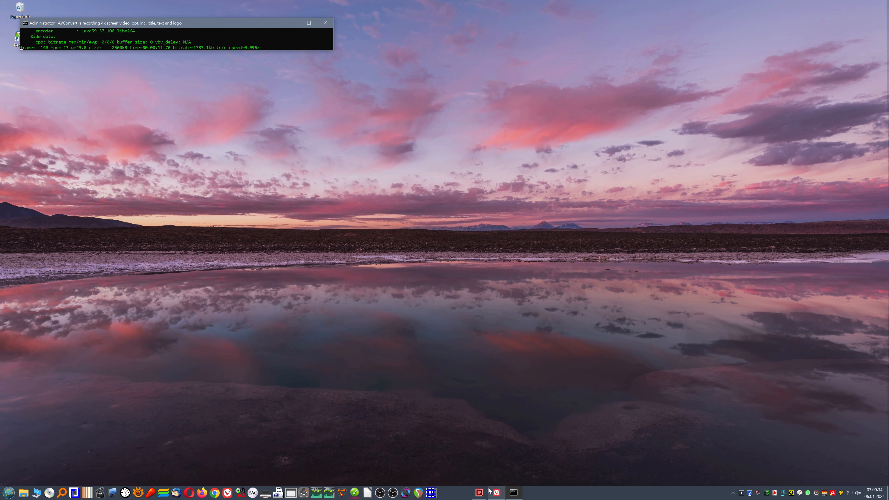
left_click(479, 493)
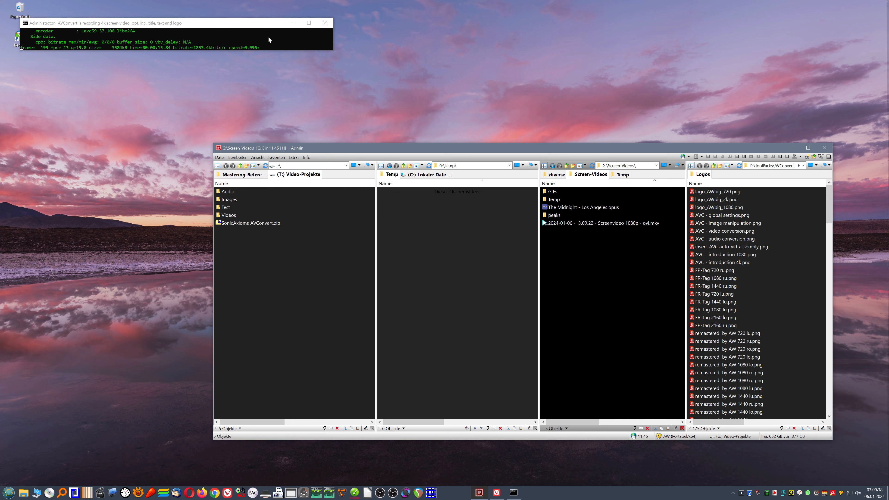
left_click(262, 23)
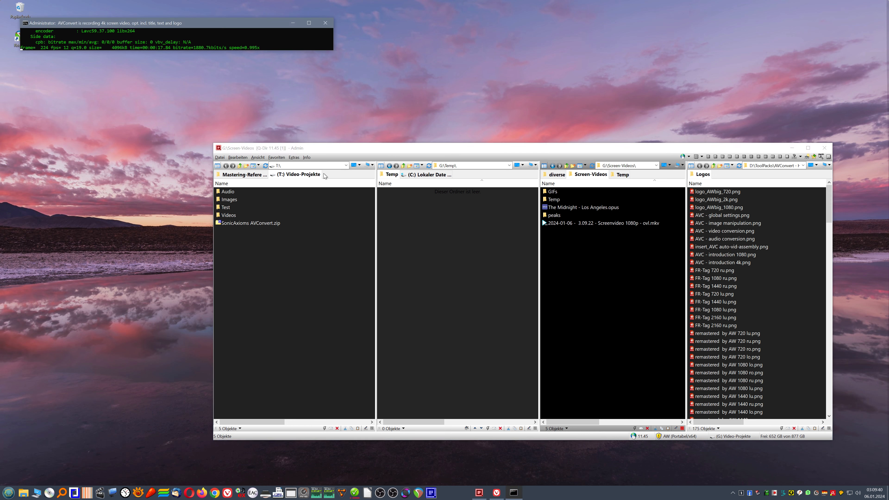
Stop the running recording, play the new 1080p screen video MKV from the Screen-Videos folder, and minimize the file manager
key("q")
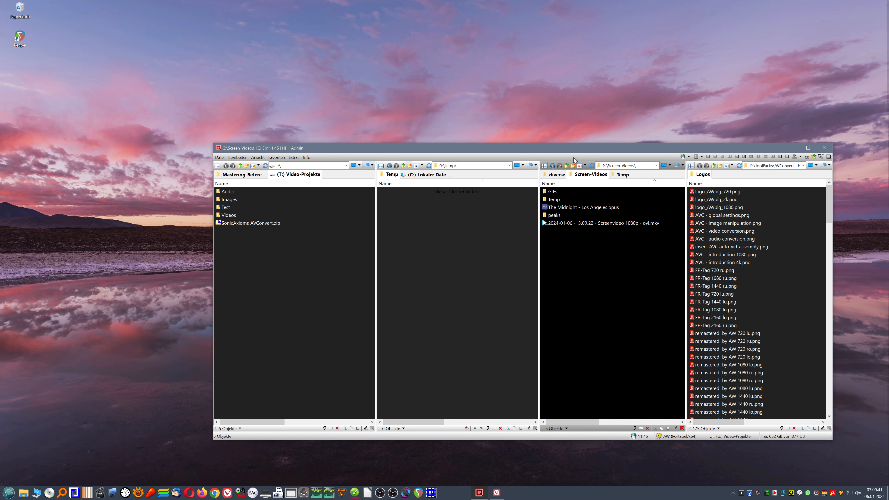
left_click(612, 223)
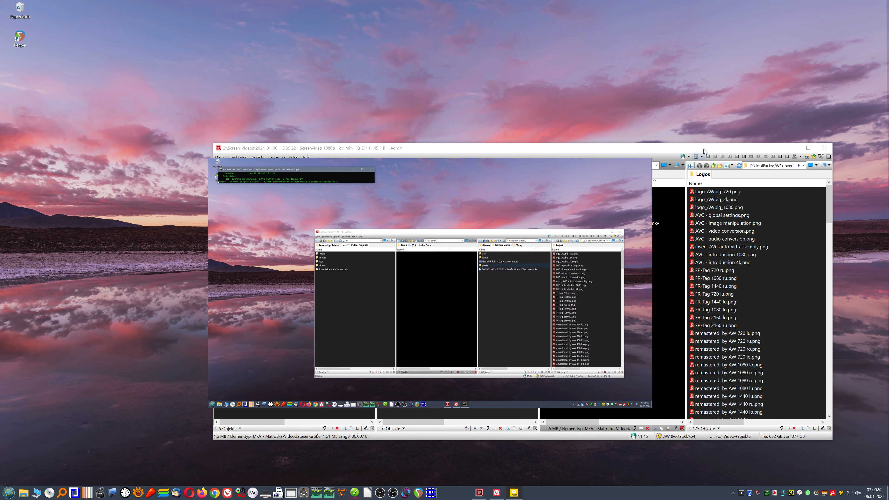
left_click(789, 149)
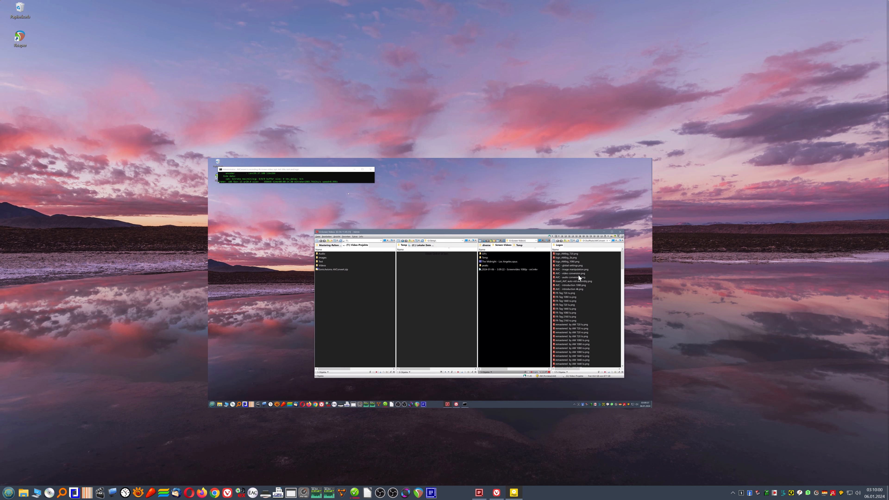
Watch the 1080p recording in full screen, exit the player, and restore the file manager window
double_click(540, 264)
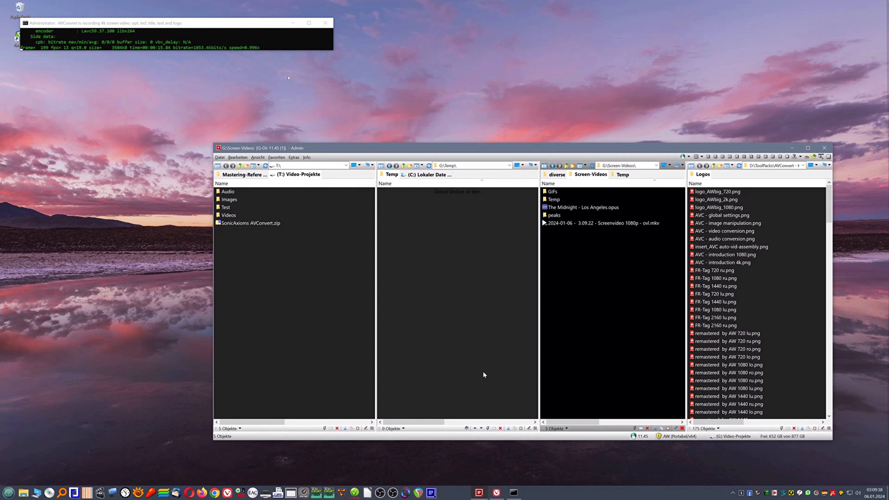
left_click(670, 223)
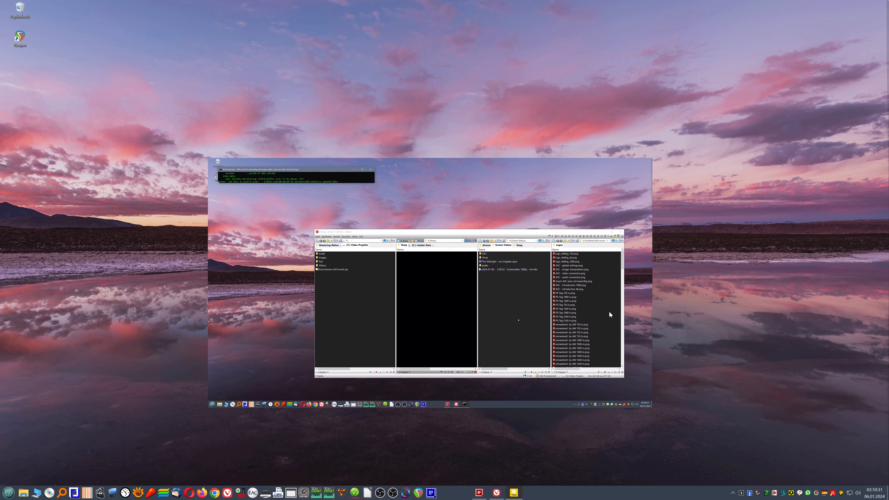
mouse_move(647, 162)
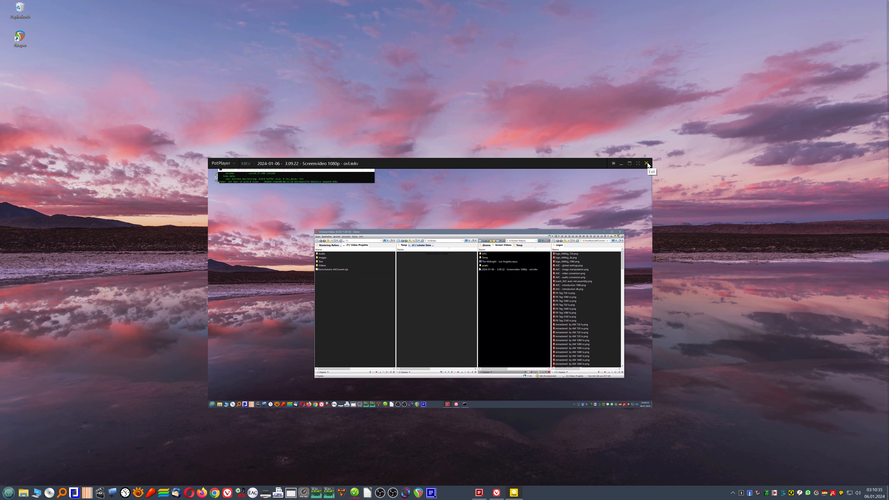
left_click(647, 163)
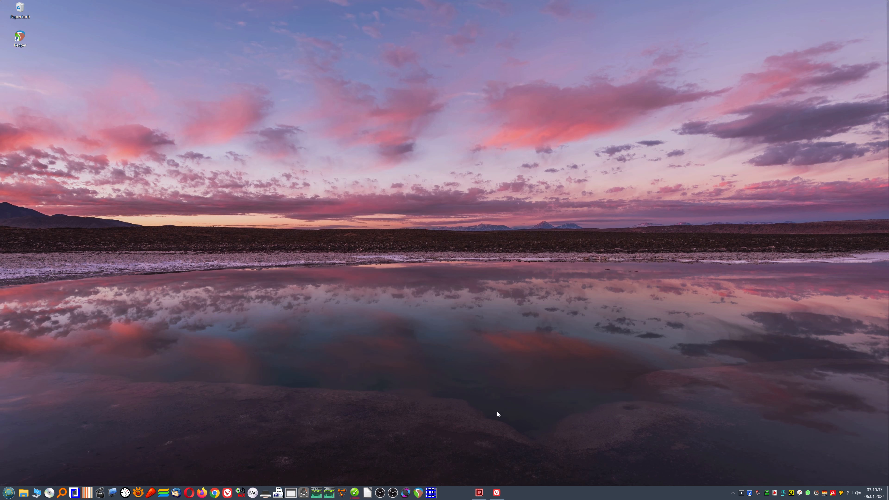
left_click(482, 493)
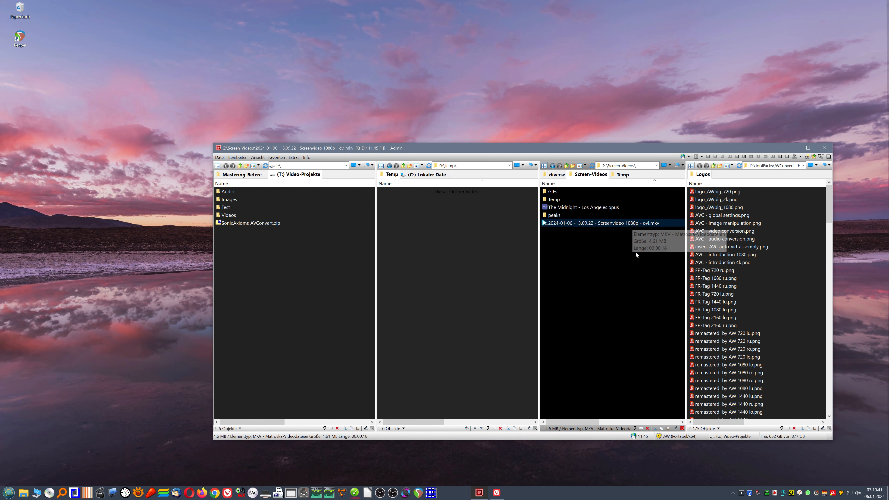
Set logo_AW02.png from the Logos folder as AVConvert's logo overlay image
scroll(773, 346, "down", 6)
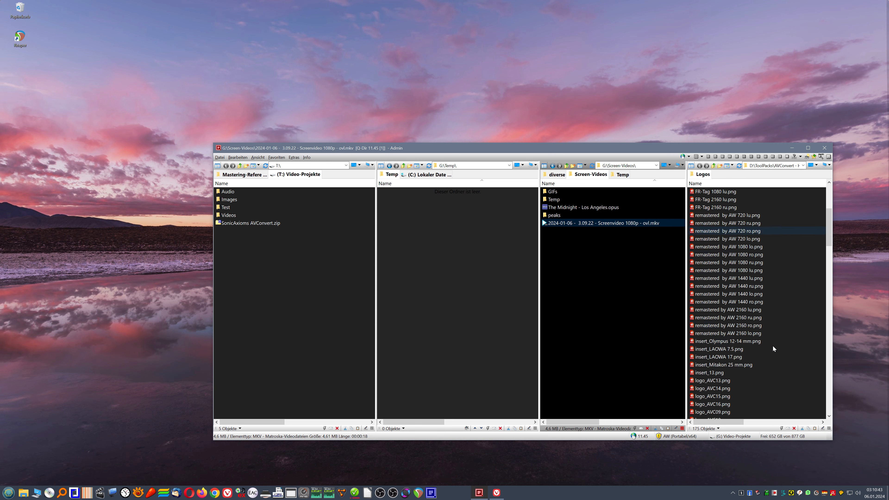
scroll(764, 215, "down", 5)
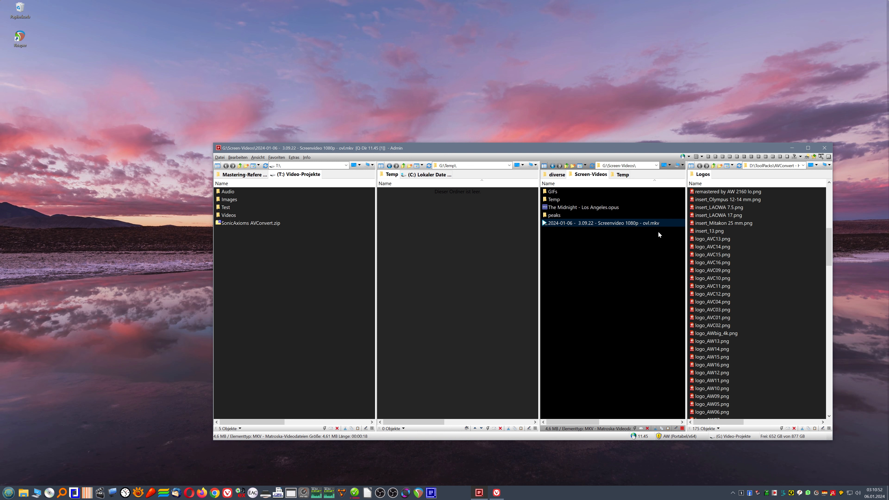
left_click(614, 281)
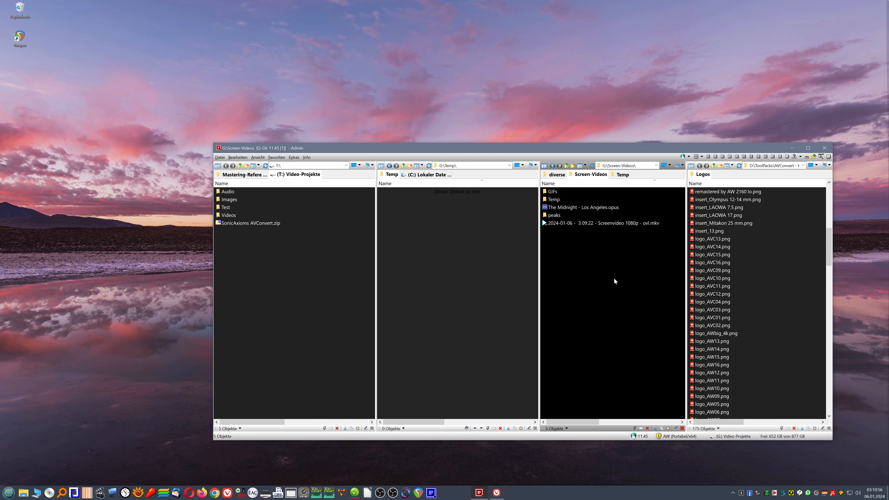
mouse_move(776, 295)
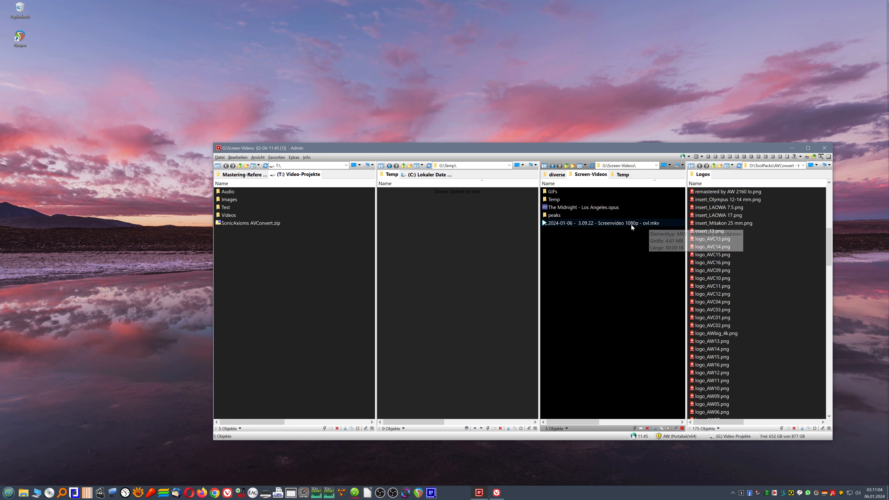
mouse_move(632, 227)
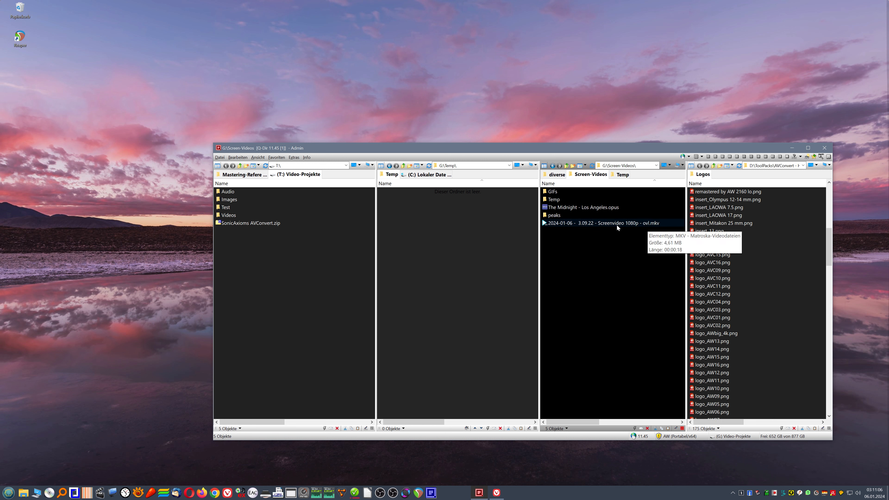
scroll(758, 283, "down", 4)
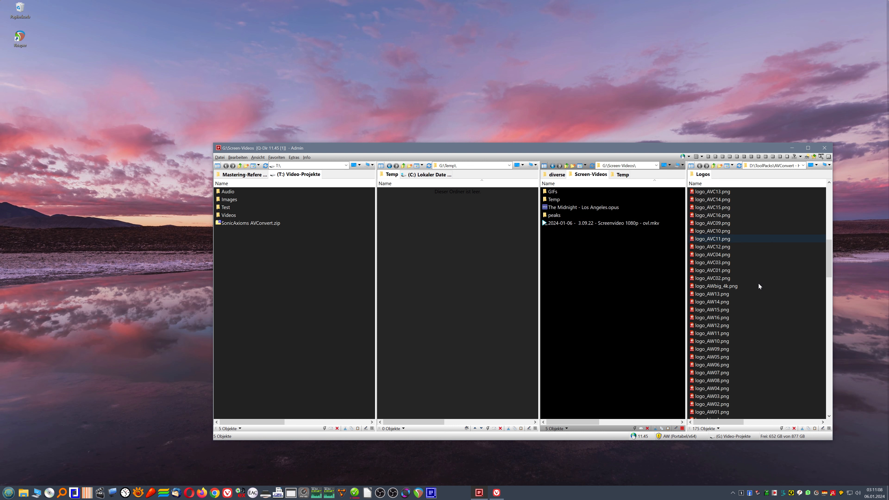
scroll(759, 283, "down", 1)
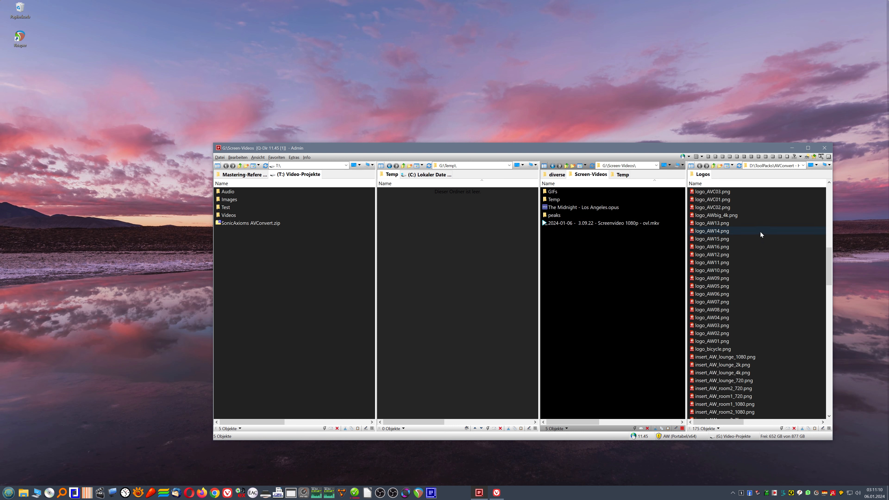
right_click(710, 334)
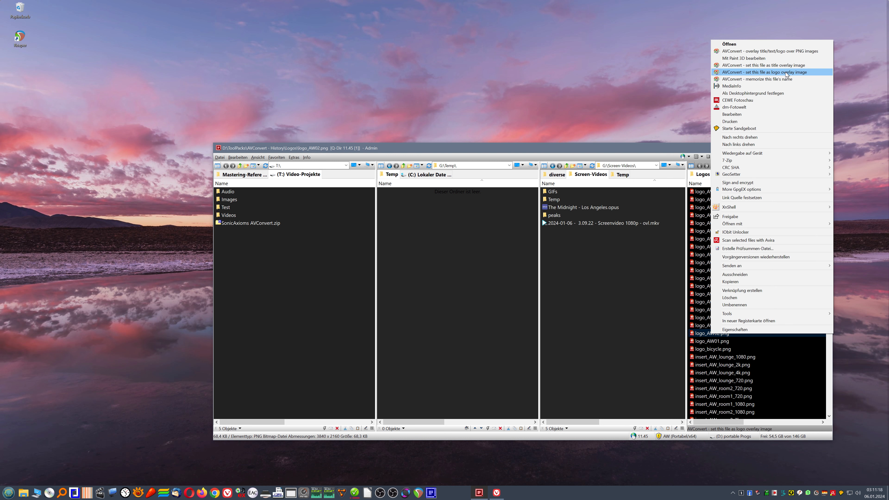
left_click(786, 72)
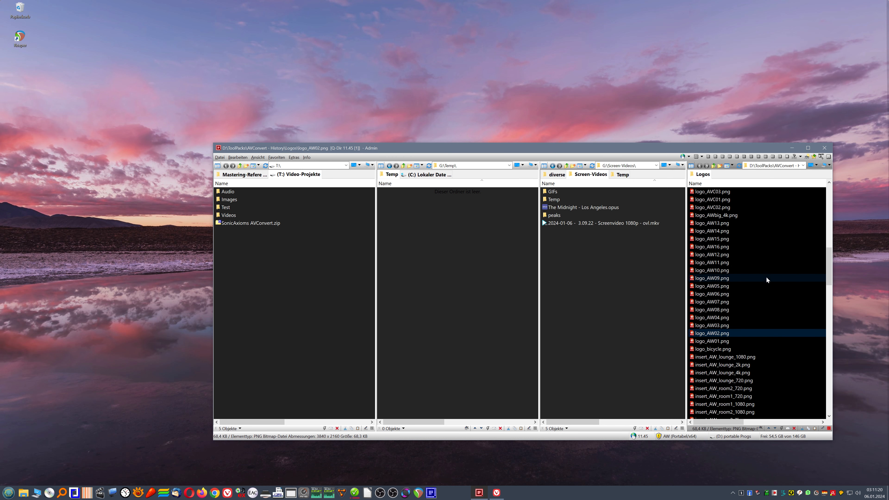
Set logo_AWbig_4k.png from the Logos folder as AVConvert's title overlay image
scroll(766, 276, "up", 1)
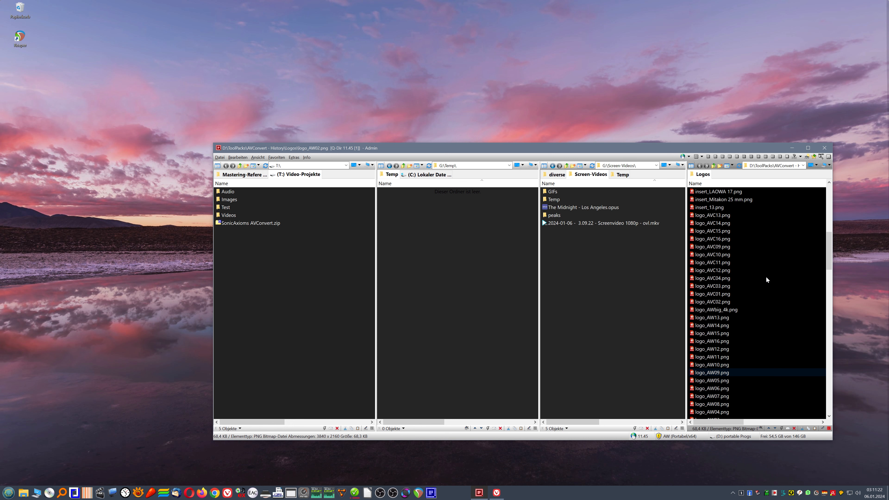
scroll(765, 276, "up", 4)
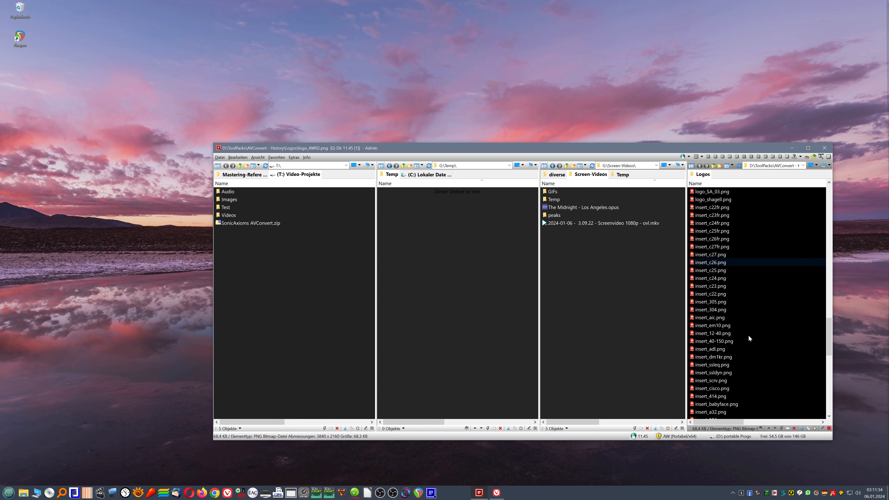
scroll(749, 337, "up", 5)
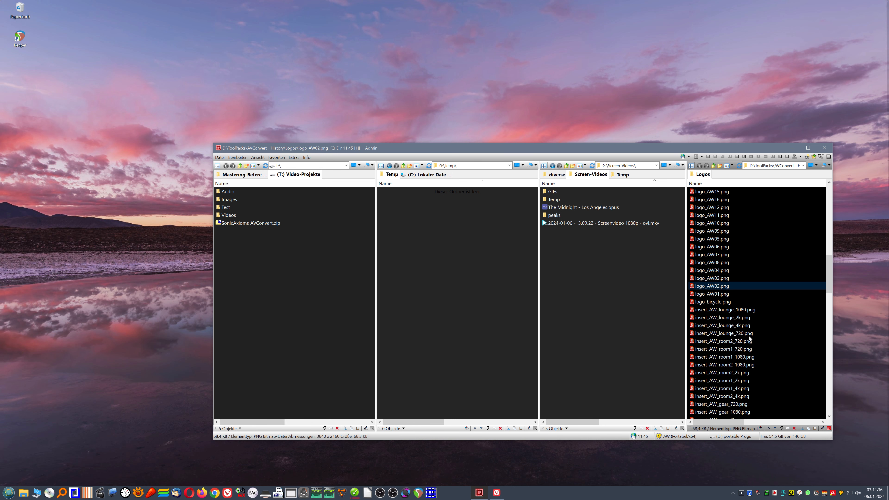
scroll(749, 337, "up", 4)
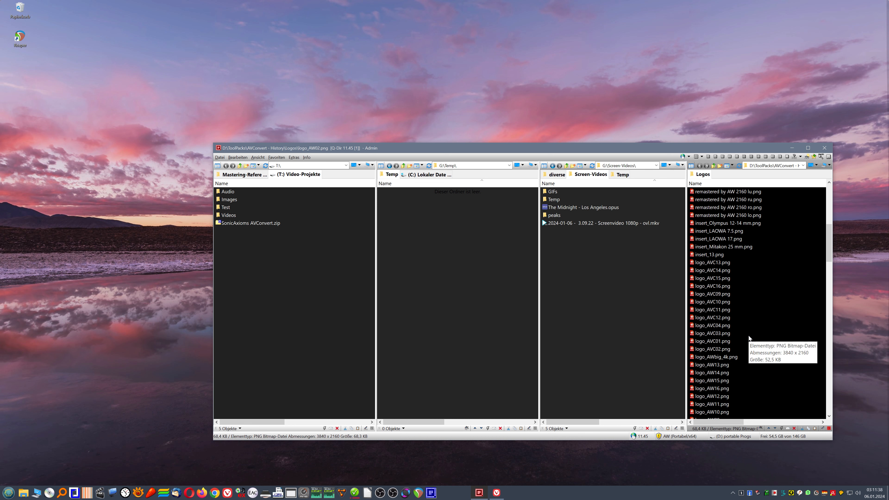
right_click(719, 357)
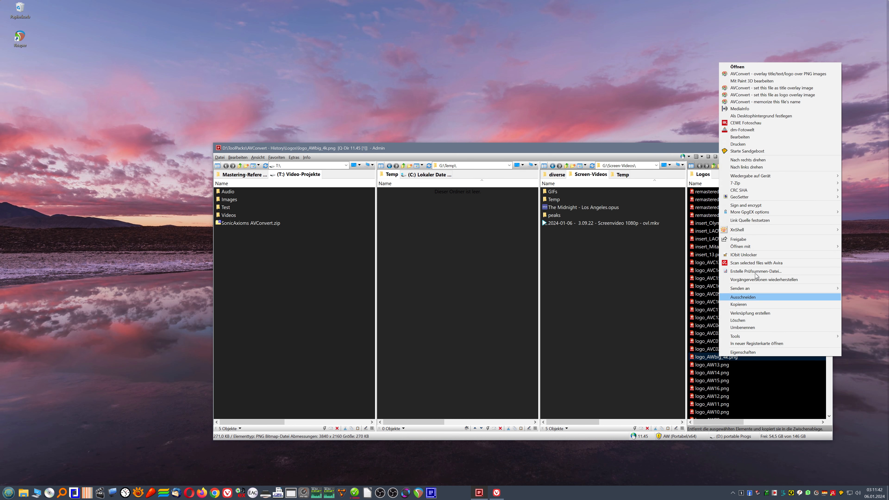
left_click(772, 88)
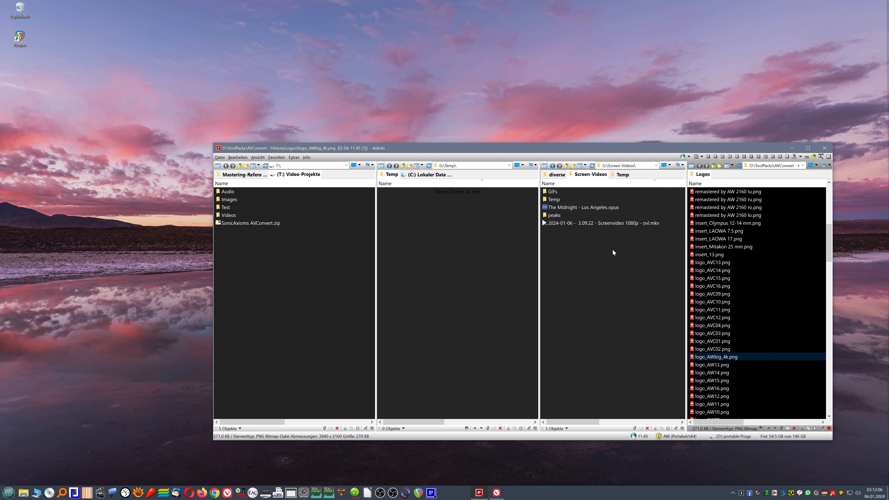
Start a 4k desktop recording with AVConvert from the desktop, using the up to 2160p, 12 fps, no audio option
mouse_move(637, 228)
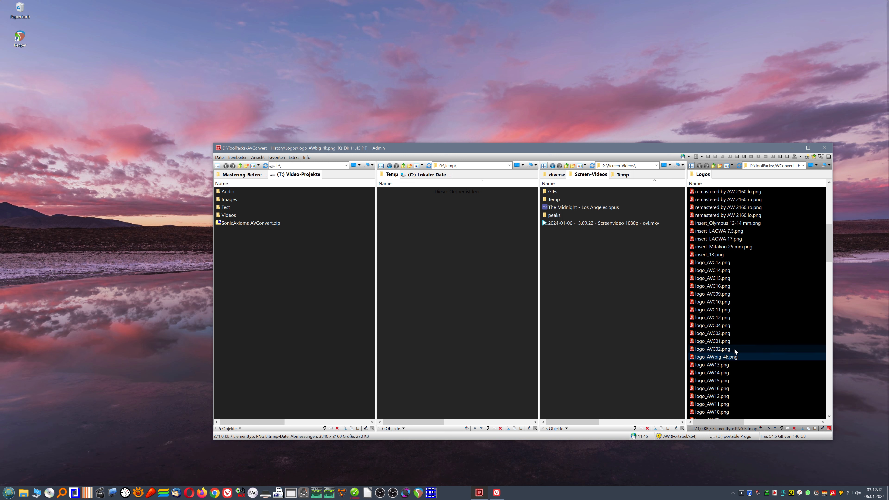
mouse_move(734, 349)
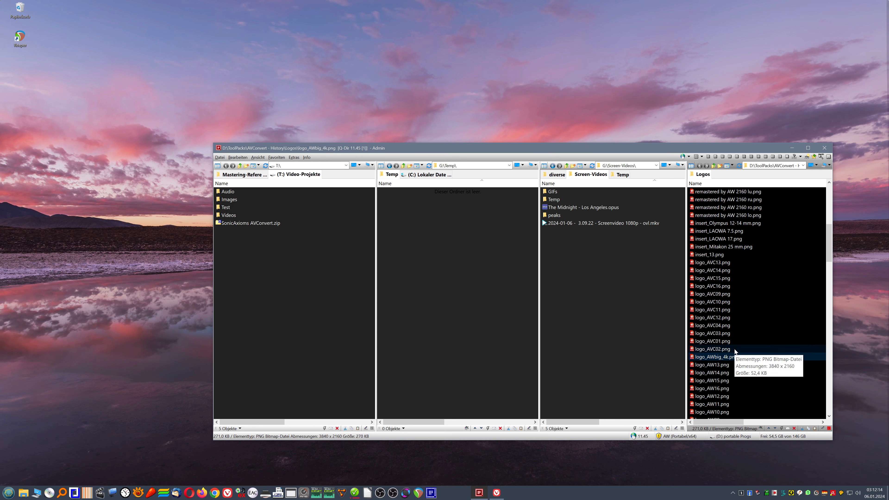
mouse_move(753, 320)
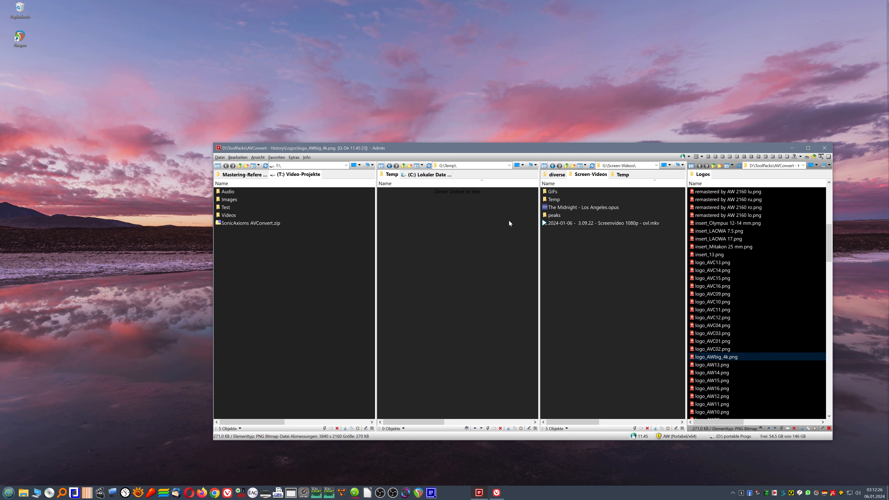
right_click(430, 118)
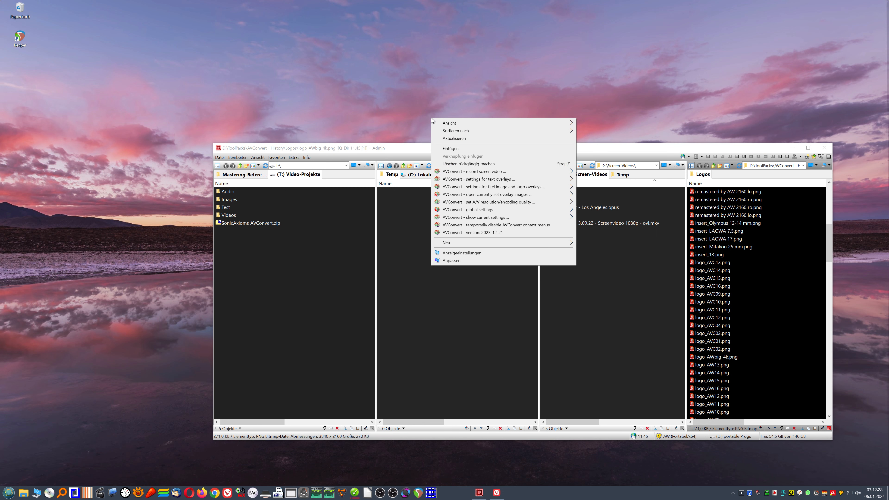
mouse_move(525, 172)
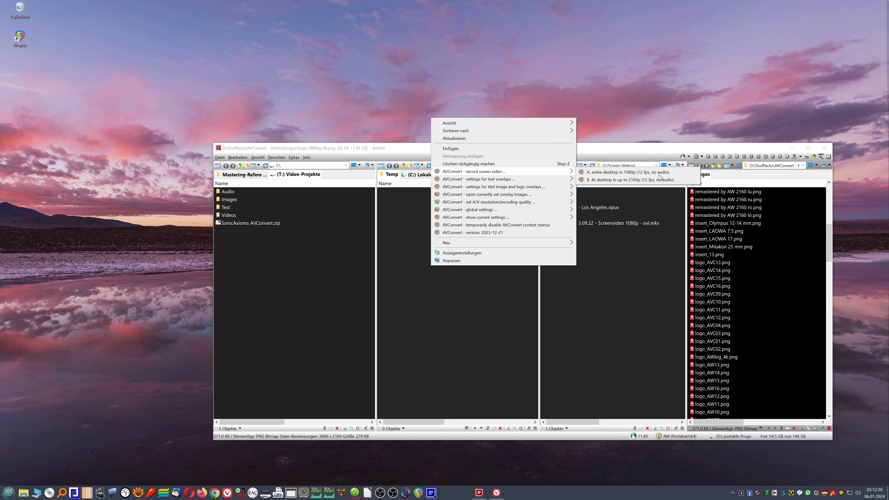
left_click(638, 180)
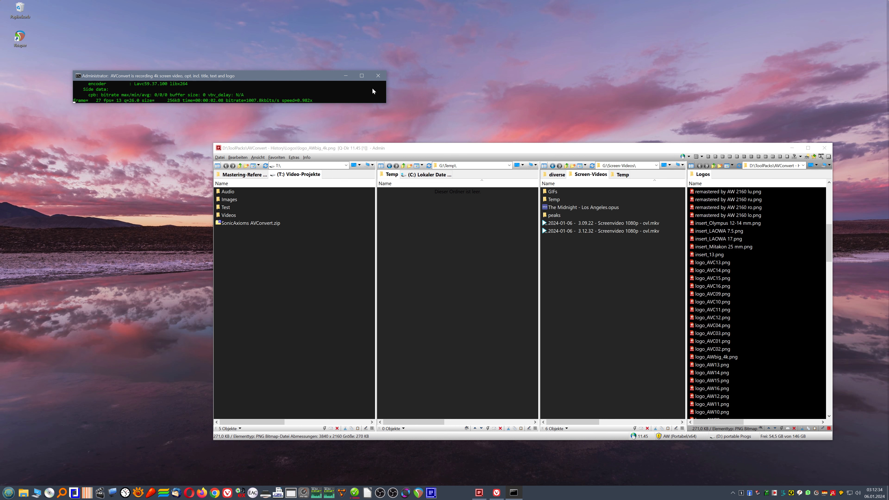
Minimize the recorder console and the file manager while recording, and bring the file manager back
left_click(348, 75)
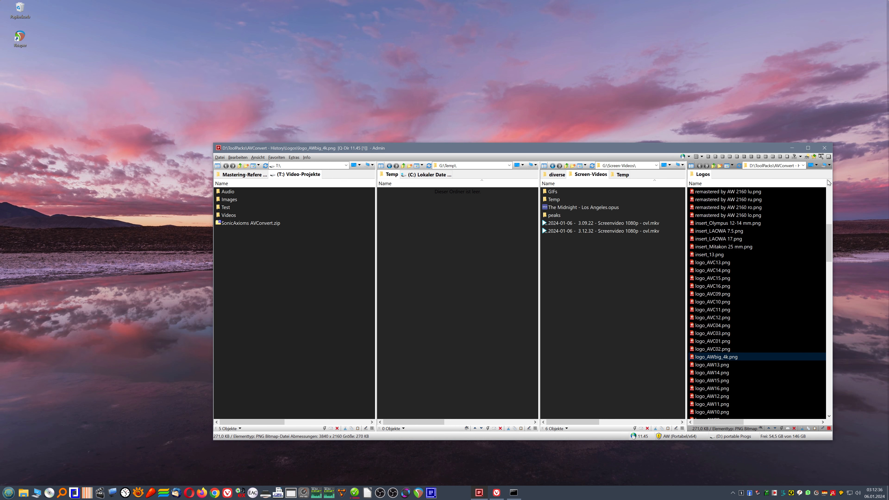
left_click(792, 148)
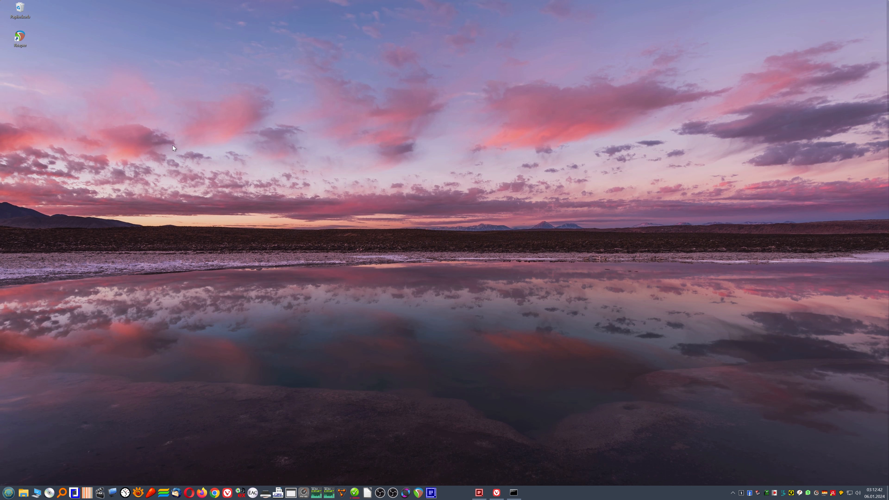
left_click(482, 493)
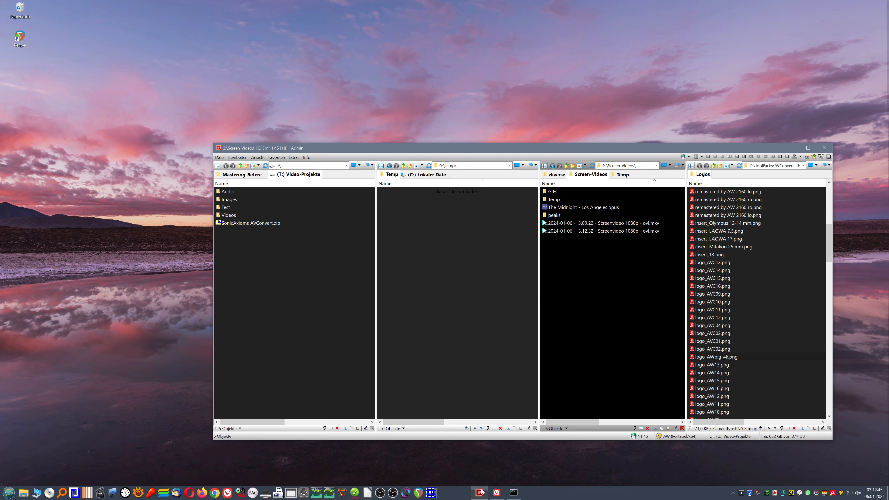
Show the browser with the REAPER forum briefly, hide it again, and restore the recorder console
left_click(497, 496)
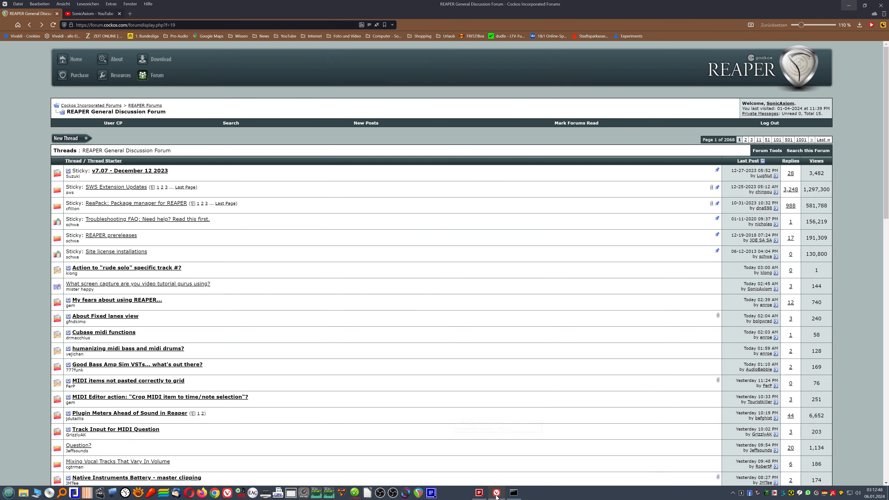
left_click(497, 497)
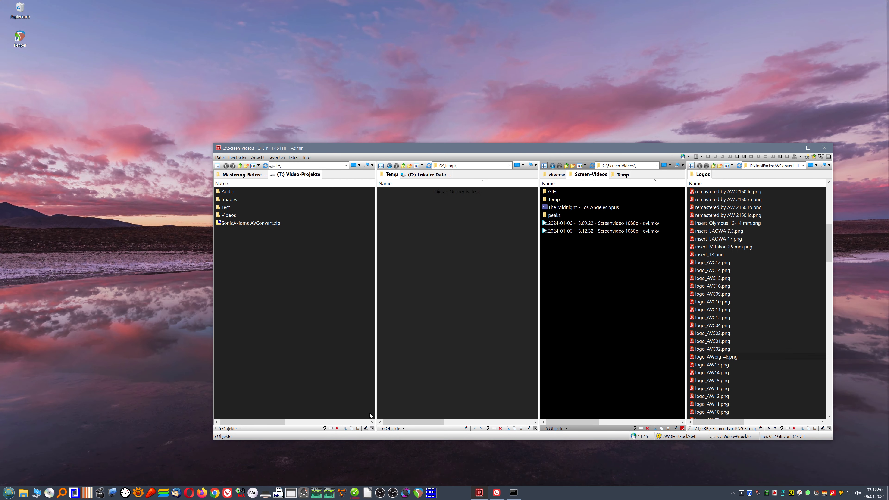
left_click(513, 493)
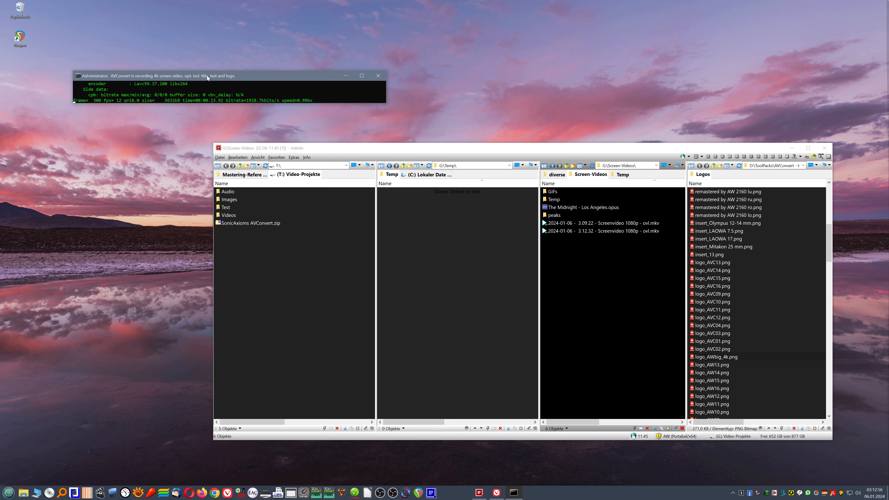
Stop the 4k recording and play back the new 3.12.32 Screenvideo 1080p - ovl.mkv file, closing the player at the end
key("q")
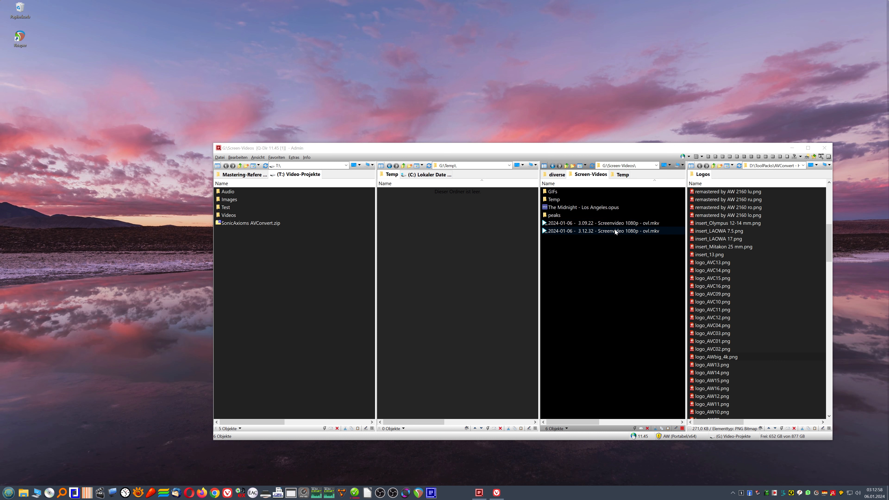
double_click(639, 231)
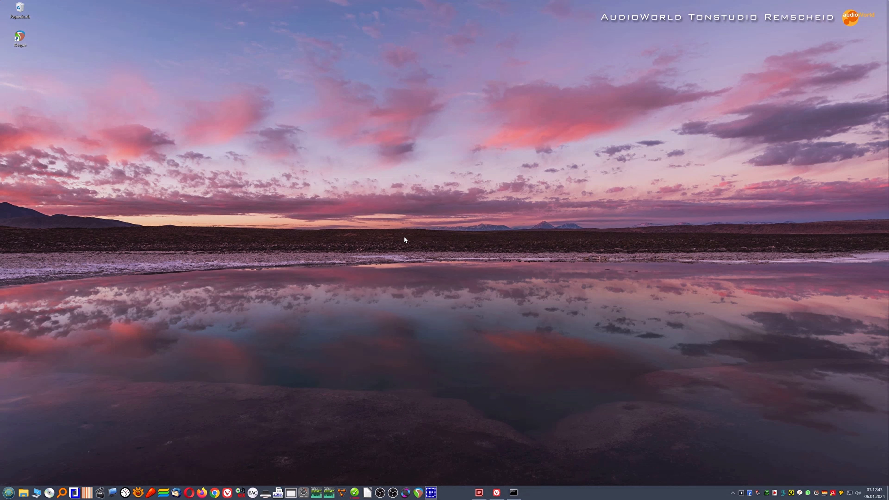
mouse_move(877, 3)
left_click(479, 493)
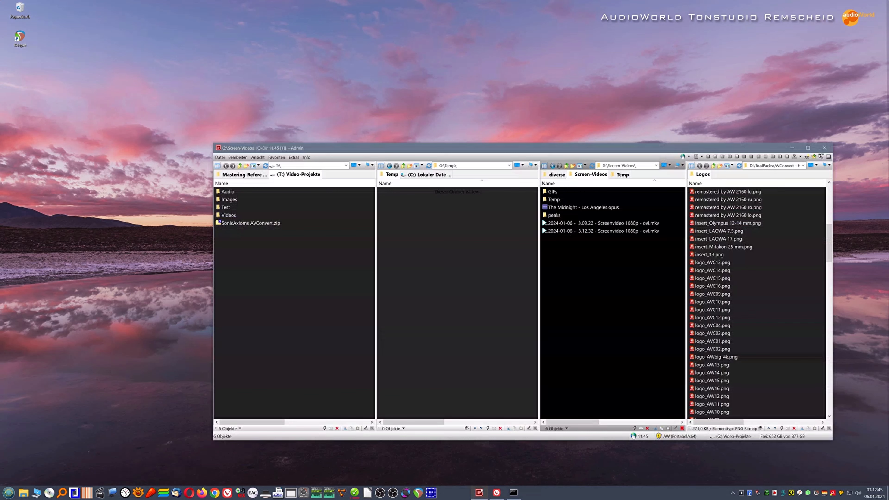
left_click(496, 493)
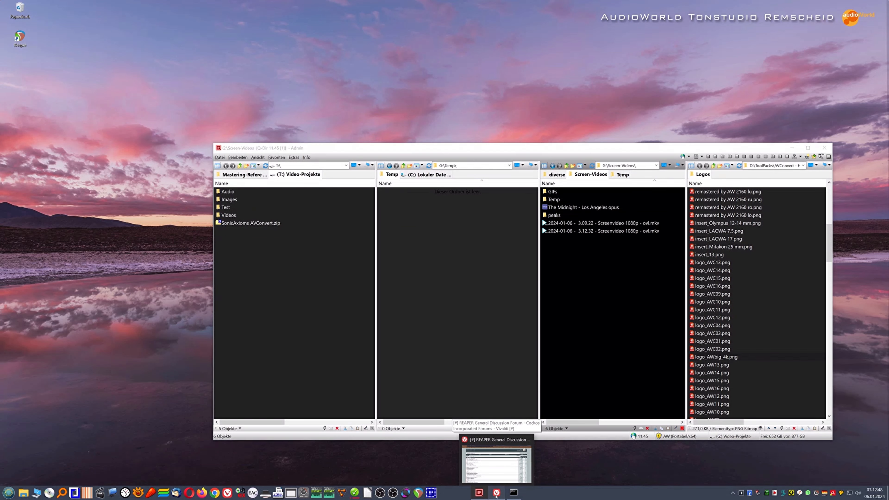
left_click(496, 493)
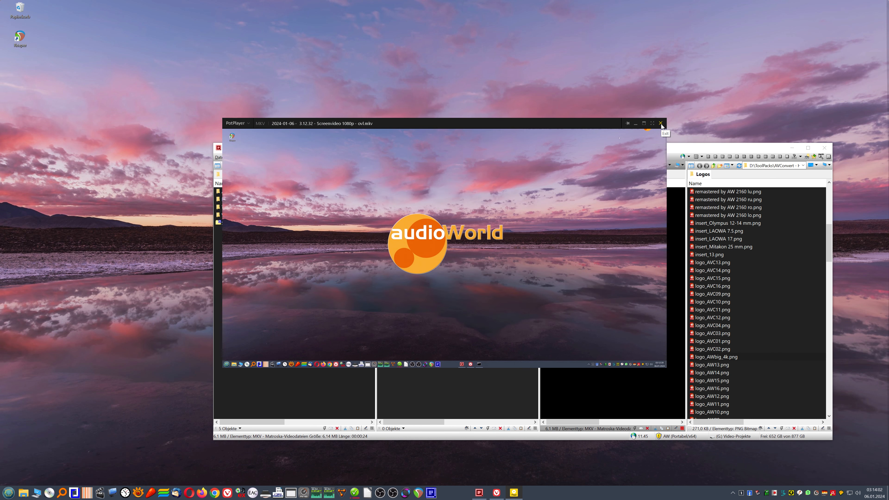
left_click(661, 123)
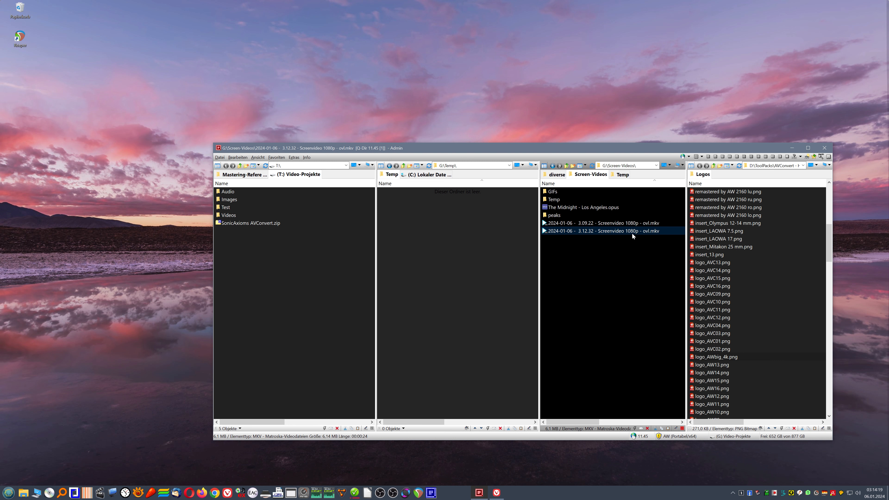
Switch to REAPER and import the 3.12.32 screen video and The Midnight - Los Angeles.opus onto separate tracks at the project start
left_click(419, 493)
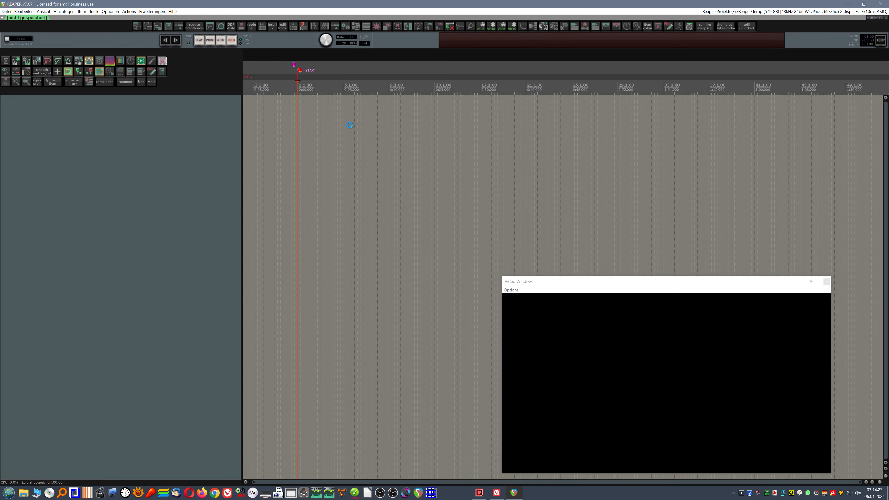
left_click(480, 493)
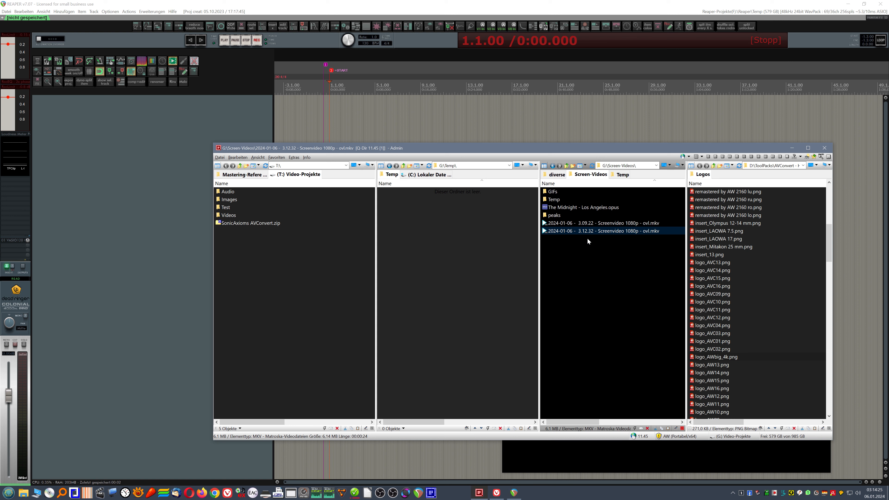
left_click_drag(592, 231, 333, 102)
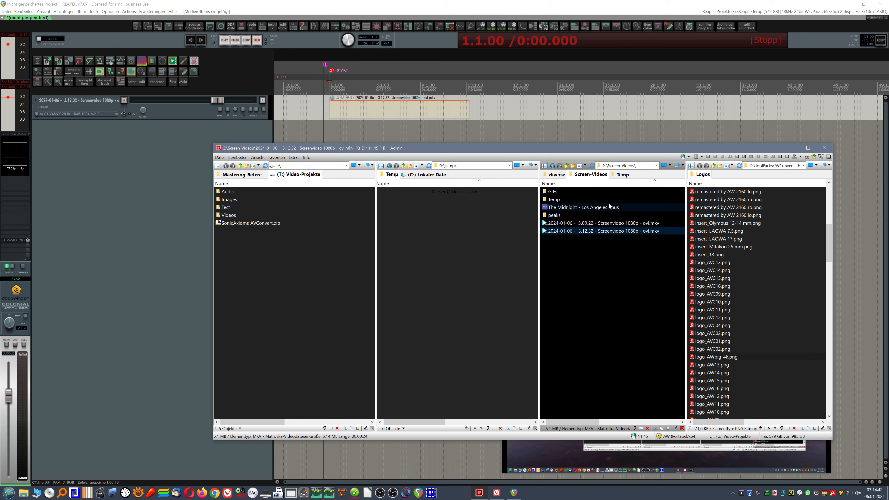
left_click_drag(602, 206, 331, 128)
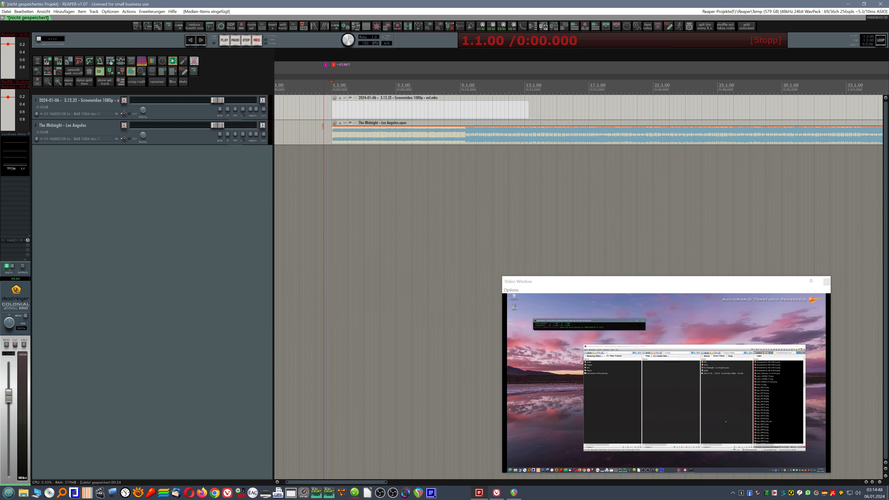
Shift the Los Angeles song item's start to about 0:00.500 and play the opening with the video
scroll(341, 134, "up", 5)
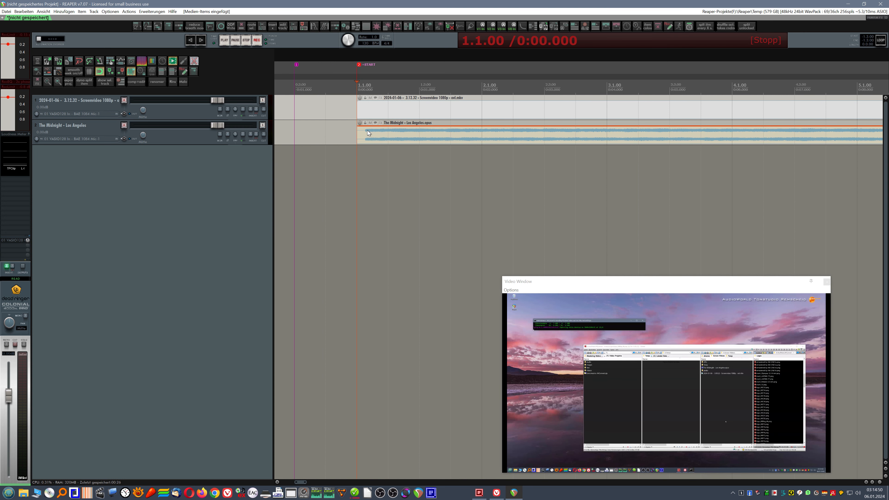
scroll(364, 128, "down", 4)
left_click(361, 159)
key("space")
key("space")
left_click_drag(374, 133, 385, 133)
left_click(352, 175)
key("space")
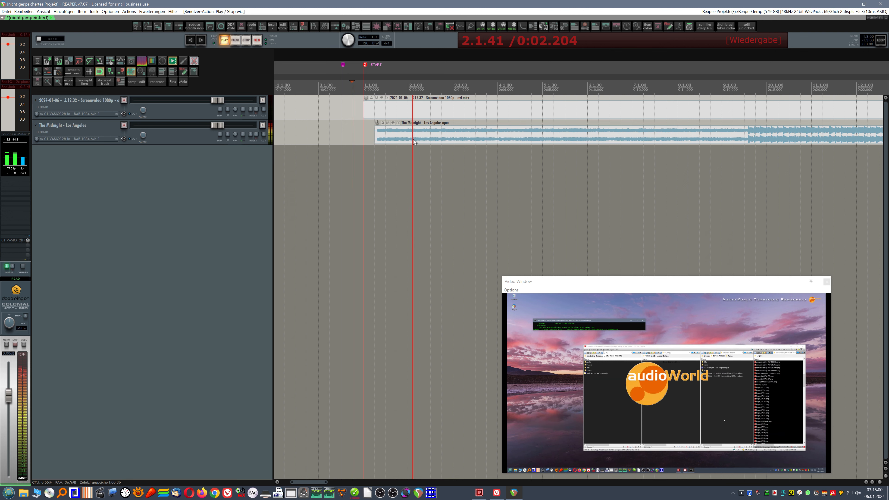
key("space")
Move the song item's start to 0:02.000 and play the opening from 0:01.500 to check it against the title overlay
left_click_drag(401, 132, 436, 132)
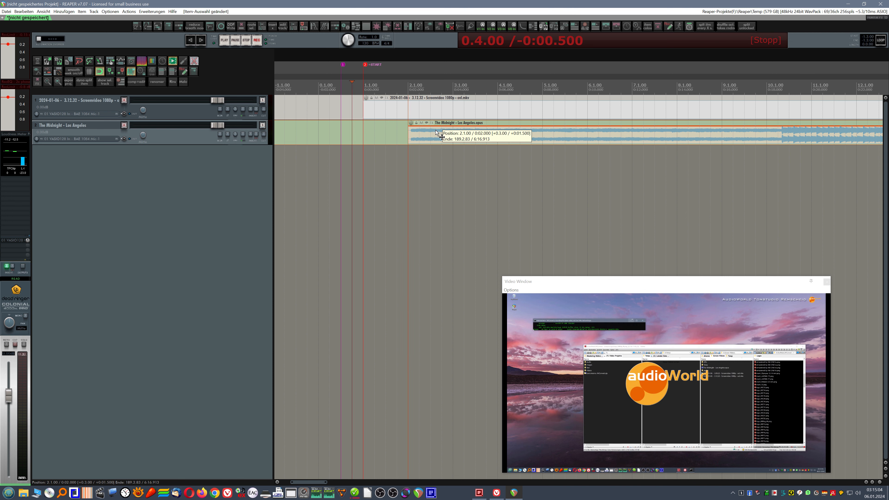
key("space")
left_click(396, 168)
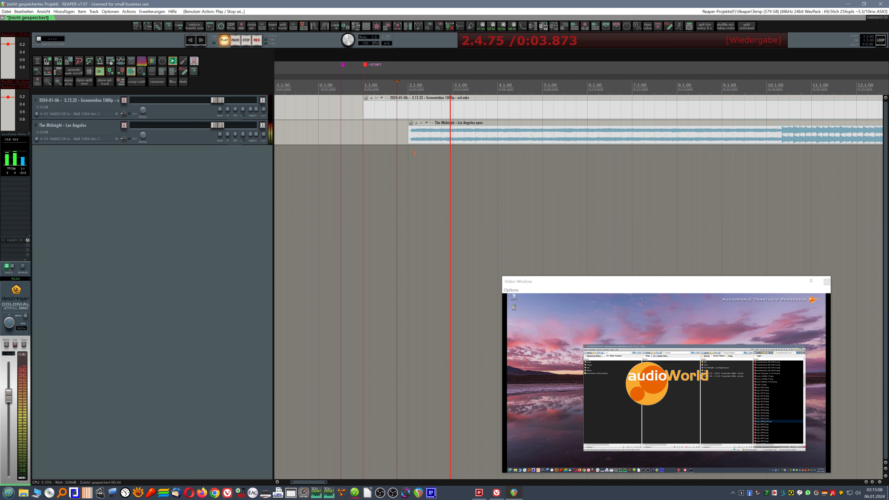
key("space")
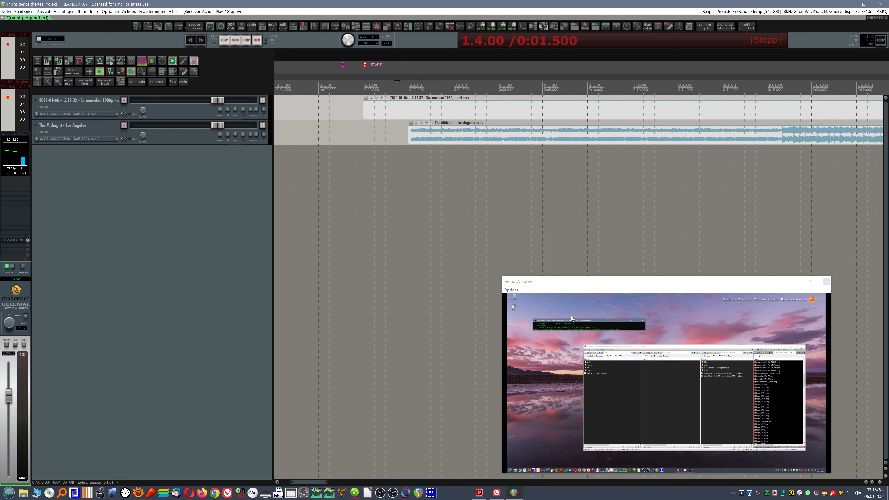
key("space")
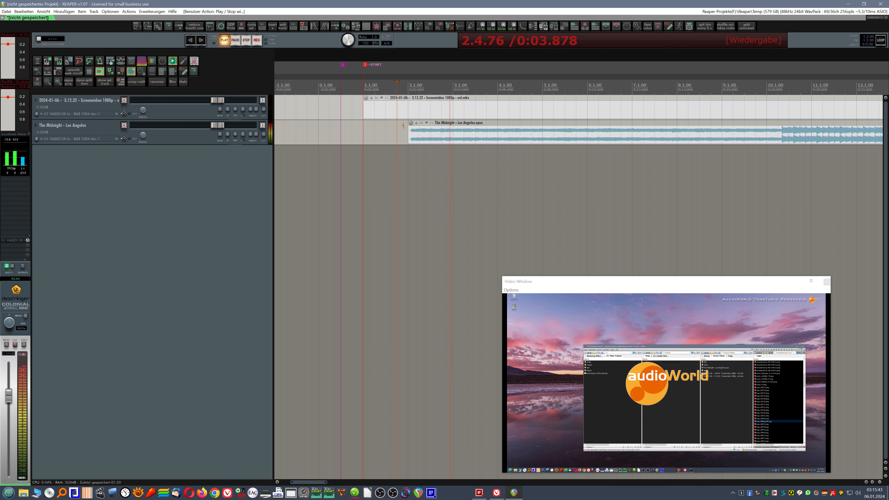
key("space")
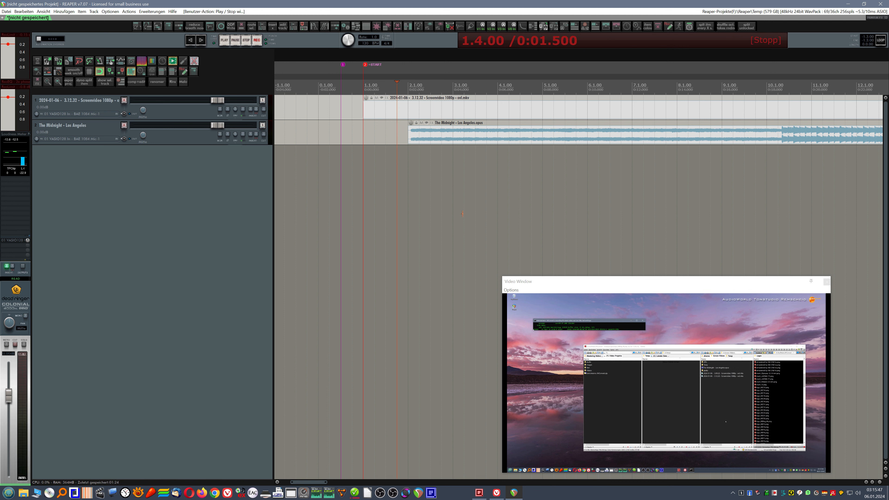
Shorten the song item's intro with a fade-in, and split off and delete its remainder beyond the end of the video
scroll(463, 214, "down", 3)
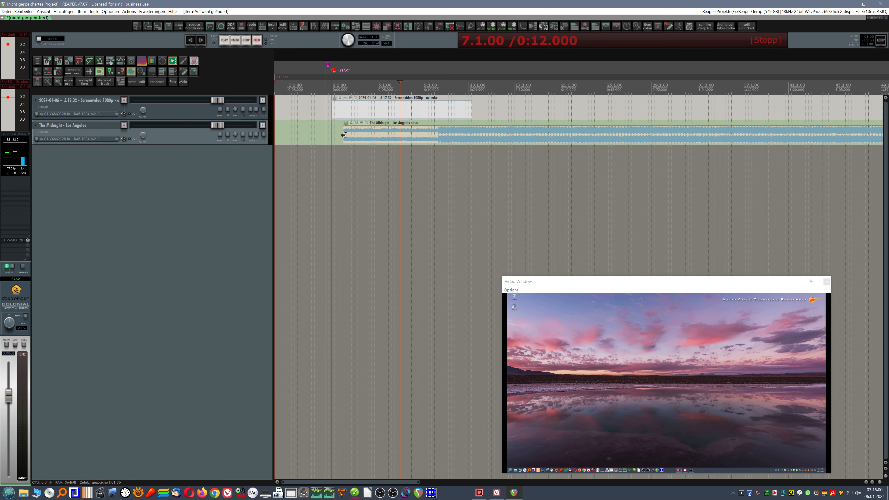
mouse_move(345, 135)
left_mouse_down()
mouse_move(411, 134)
mouse_move(343, 128)
left_mouse_up()
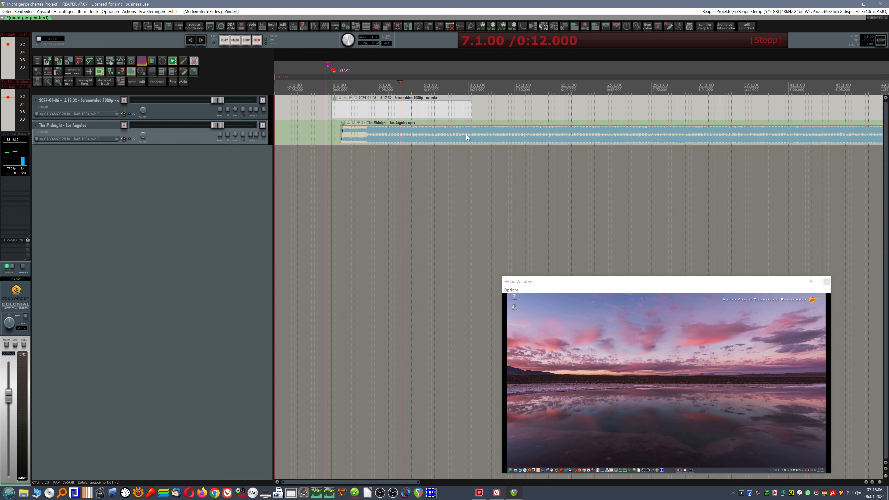
left_click(471, 134)
key("s")
left_click(476, 133)
key("Delete")
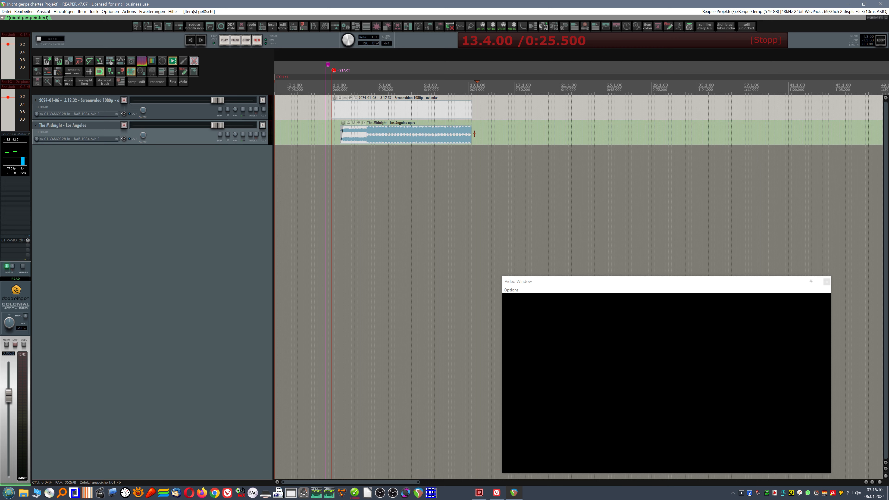
Set the loop region to the full length of the screen video item
scroll(474, 133, "up", 5)
left_click(458, 117)
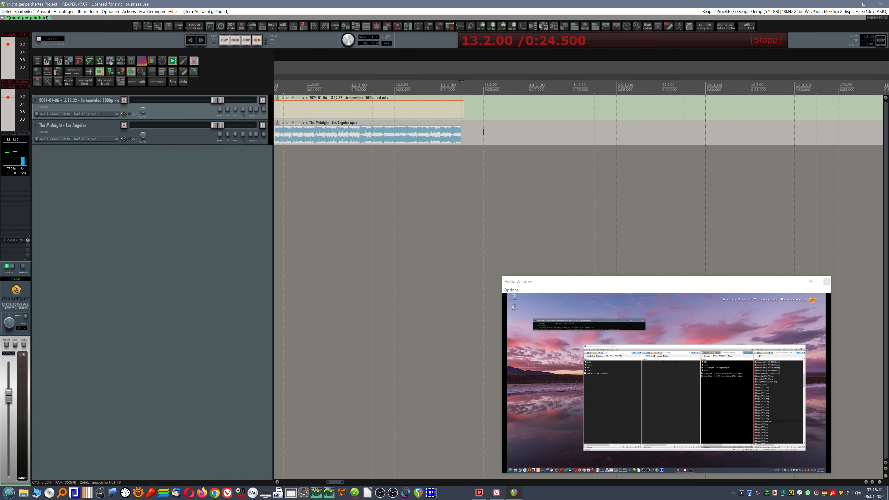
scroll(484, 132, "down", 4)
key("l")
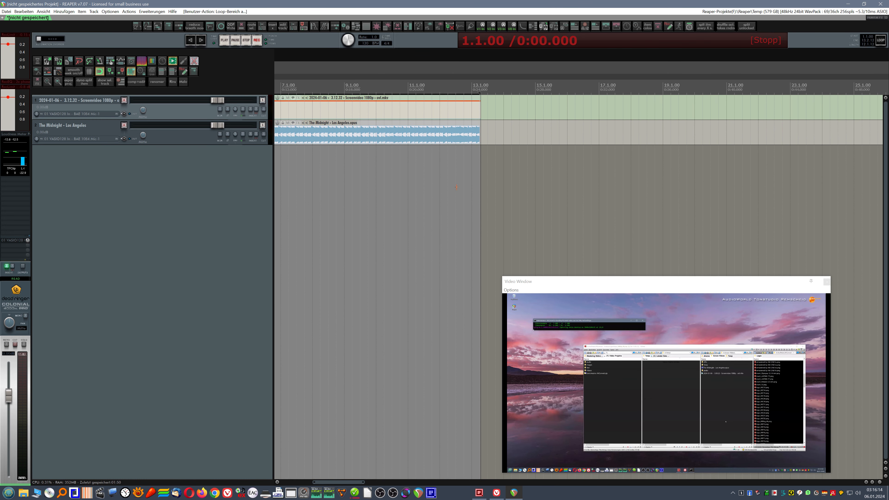
scroll(474, 116, "down", 3)
left_click(366, 109)
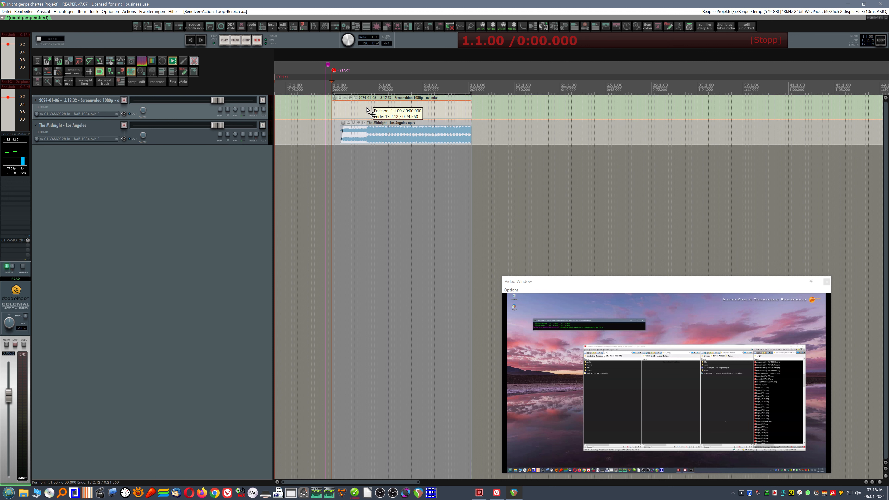
scroll(331, 107, "up", 3)
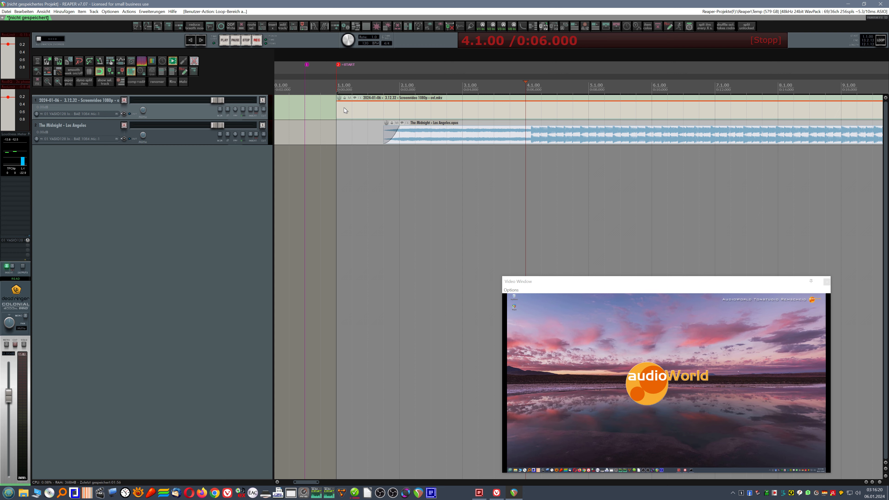
scroll(415, 161, "down", 2)
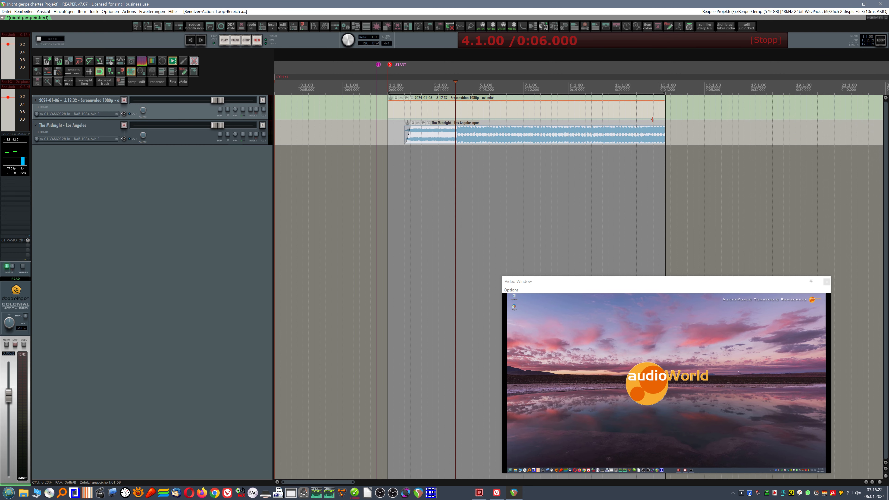
Trim the song item's end to just before the video's end and give it a long fade-out
scroll(616, 135, "up", 6)
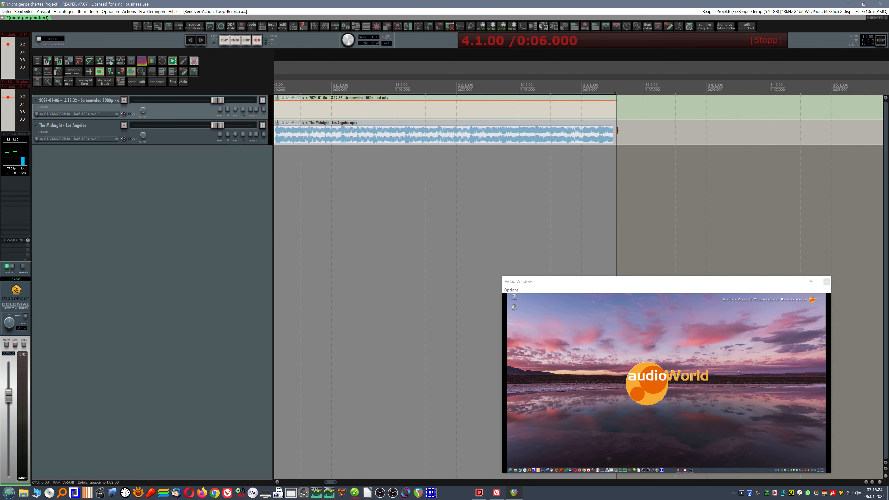
left_click_drag(608, 130, 557, 139)
scroll(616, 136, "up", 3)
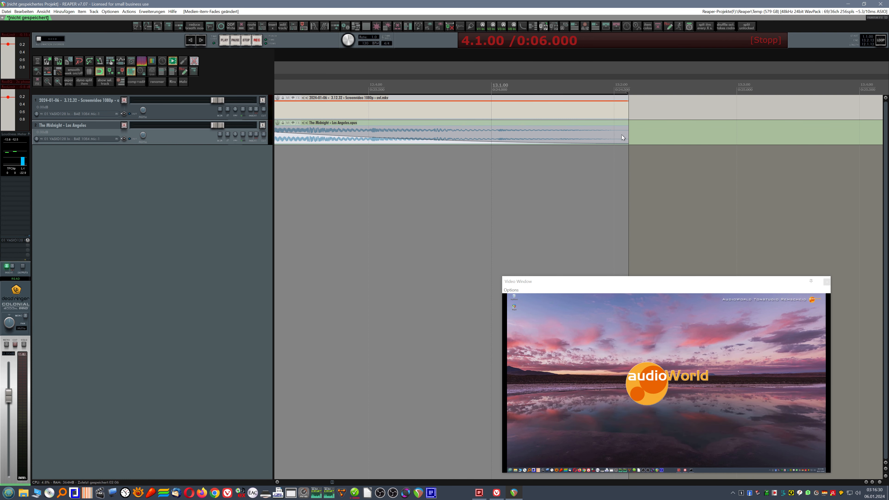
left_click_drag(629, 135, 612, 133)
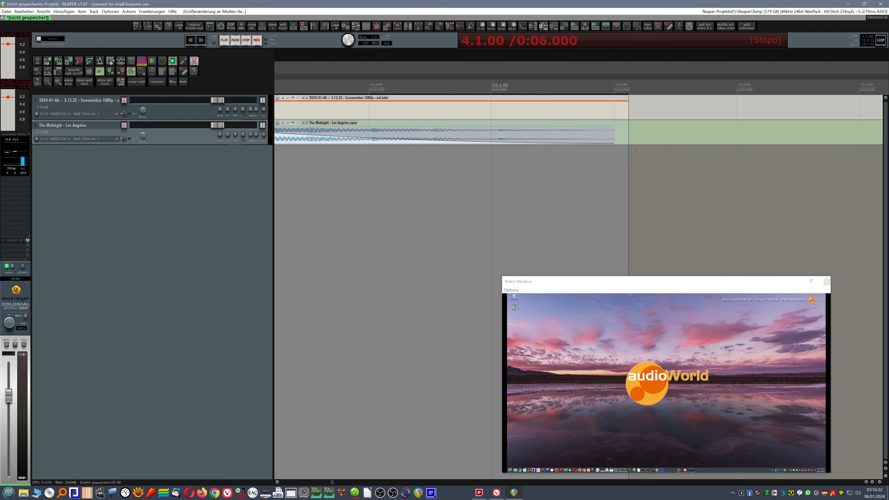
scroll(651, 137, "down", 5)
left_click_drag(532, 125, 426, 138)
scroll(612, 191, "down", 5)
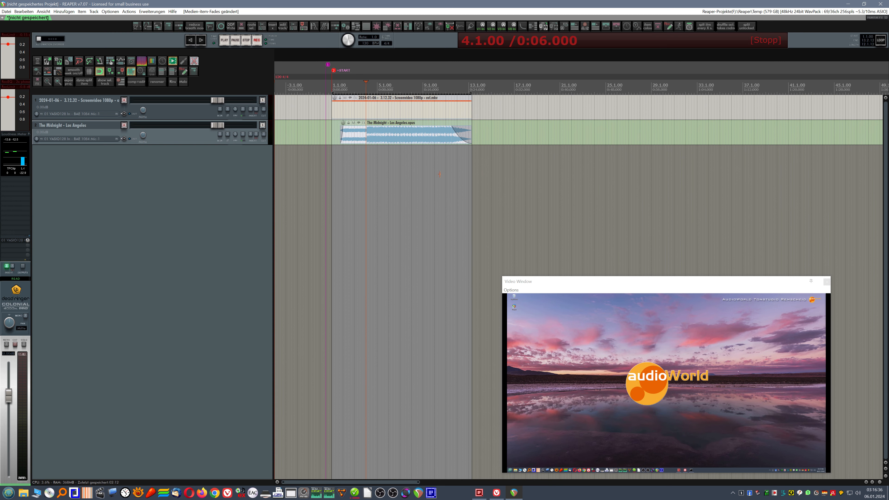
Play the end of the project from 0:19.500 to check the song's fade-out
left_click(442, 165)
key("space")
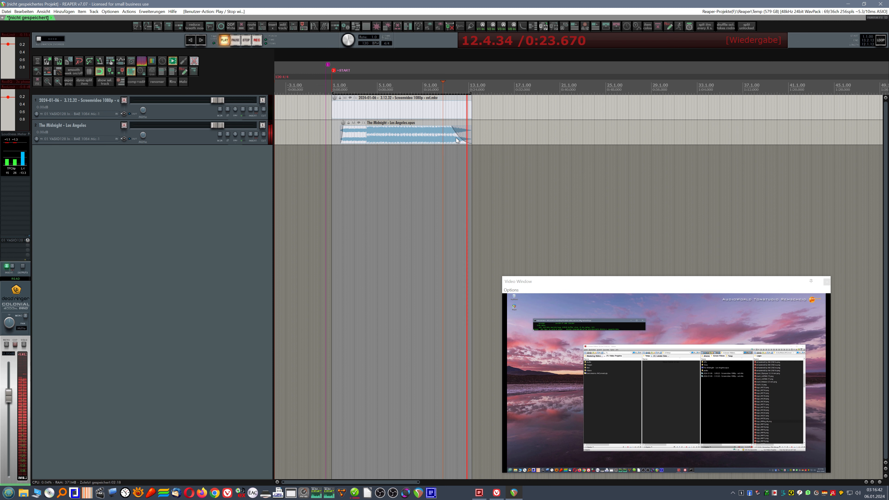
key("space")
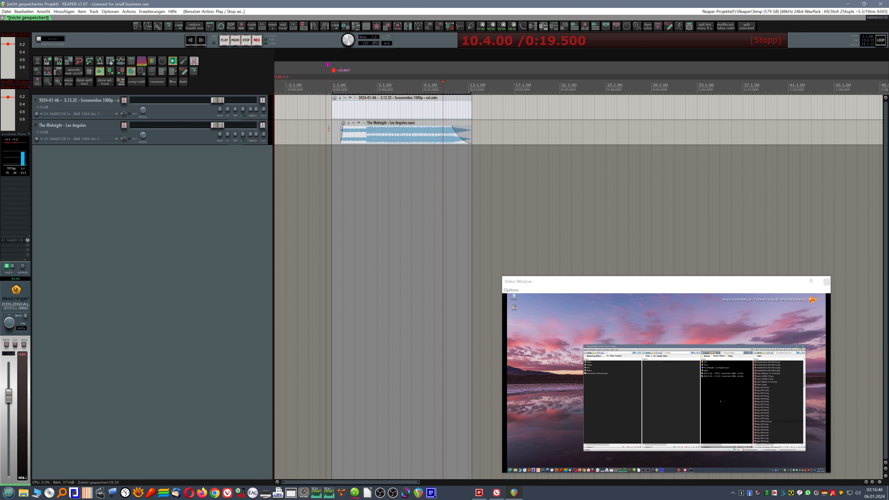
Add a new track above the song track and make it the folder parent of the song track
scroll(339, 130, "up", 2)
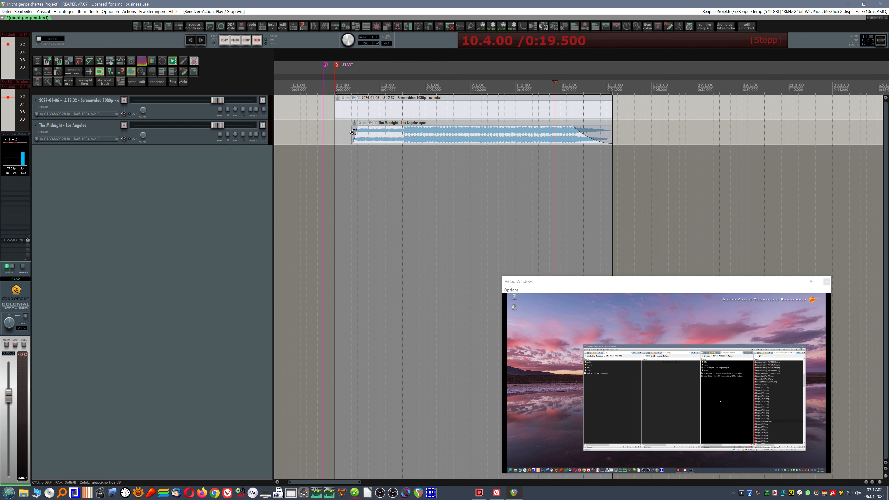
left_click(177, 136)
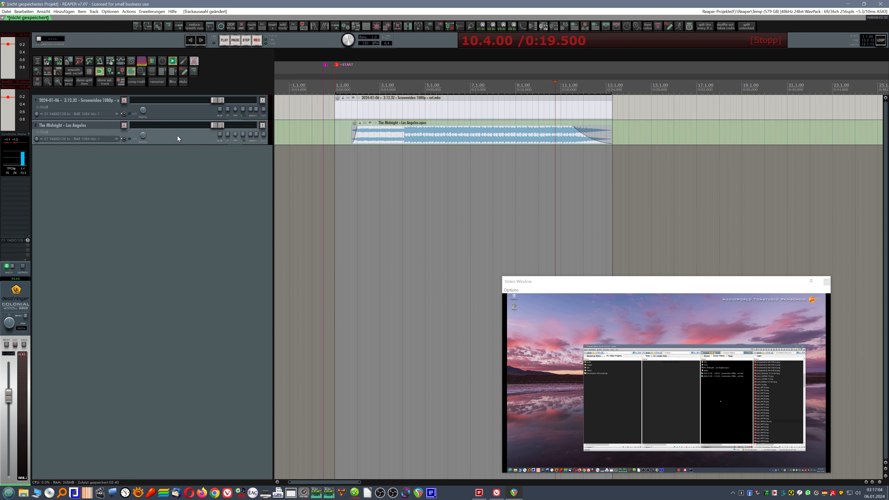
left_click(166, 173)
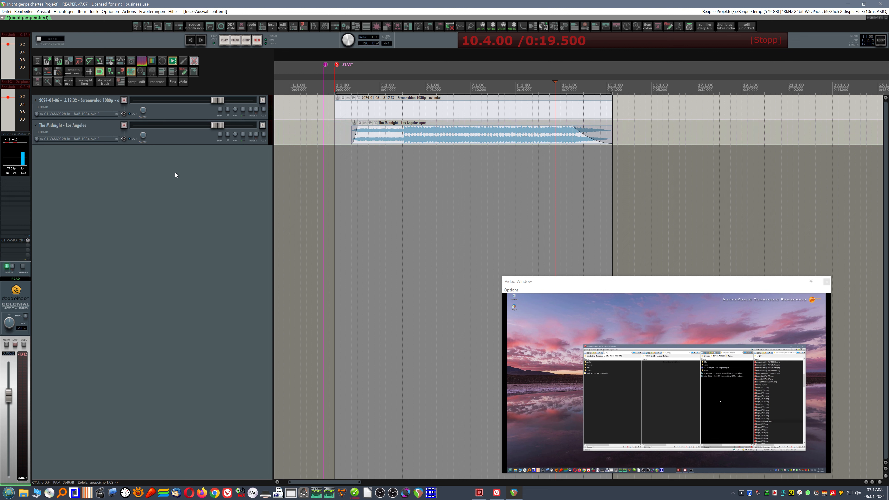
double_click(198, 173)
left_click_drag(97, 150, 98, 133)
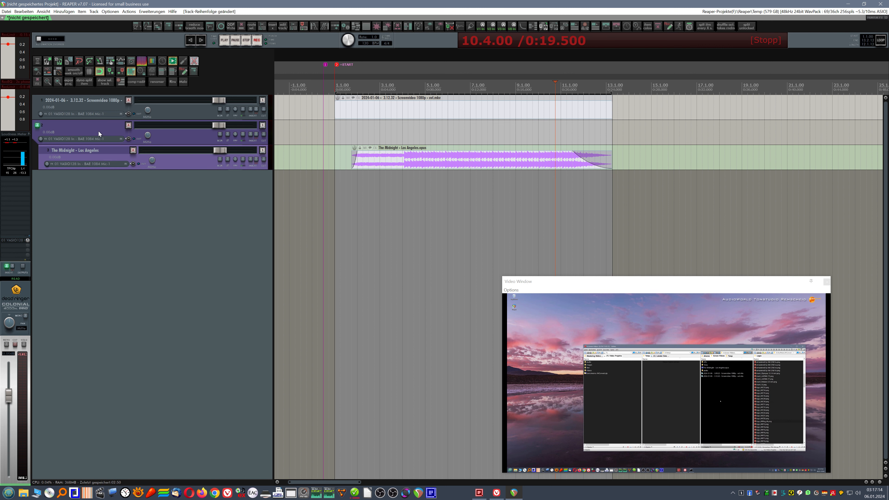
Render the folder parent track above the song to a stem file, and locate reaper_stems.wv in G:\Temp in Q-Dir
left_click(109, 134)
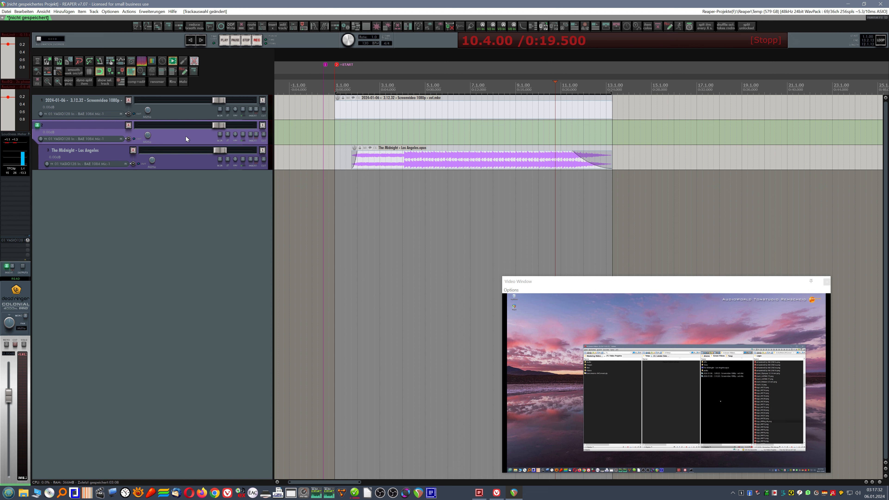
key("ctrl+alt+r")
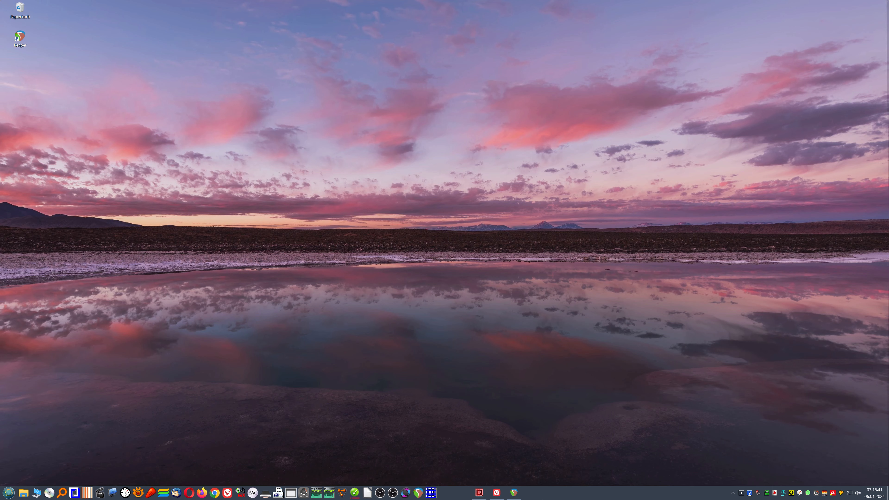
left_click(479, 493)
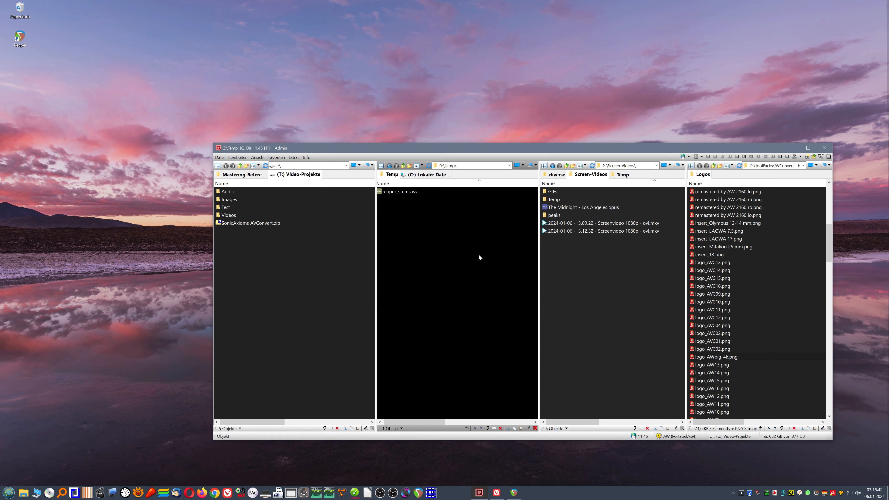
left_click(392, 193)
left_click(430, 220)
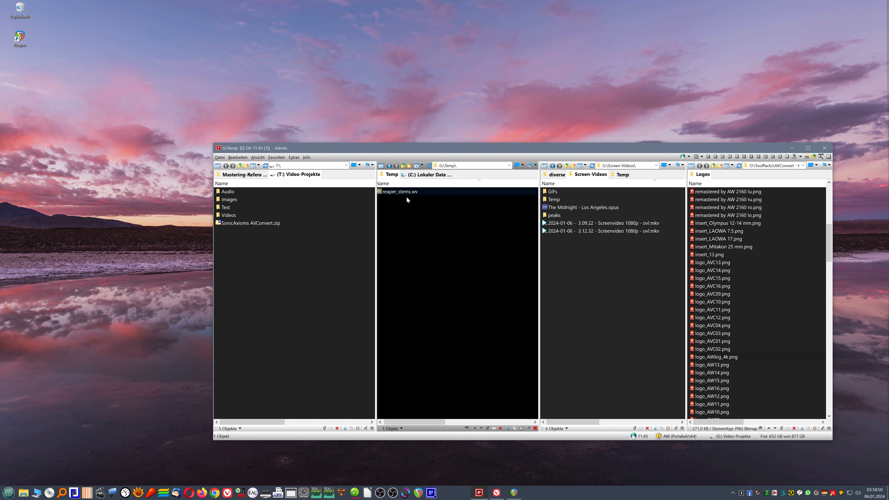
Convert reaper_stems.wv to M4A with AVConvert's audio format conversion
right_click(390, 192)
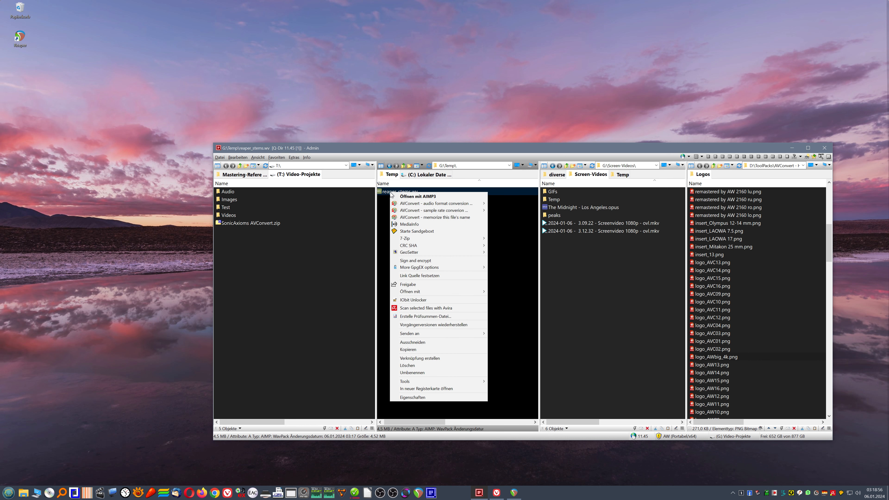
mouse_move(448, 205)
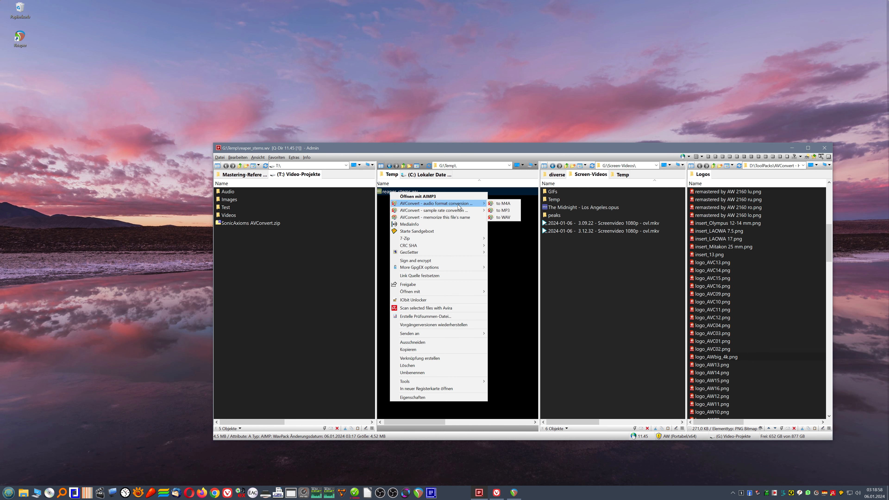
left_click(503, 203)
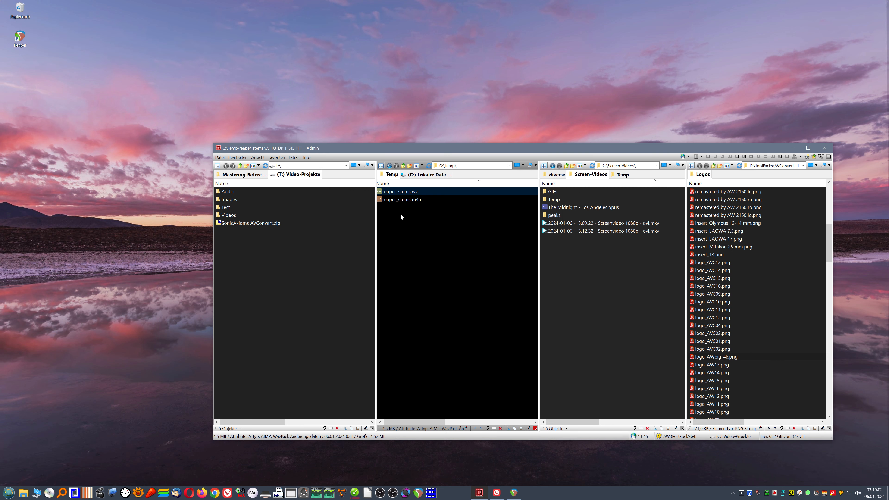
Have AVConvert memorize the file name of reaper_stems.m4a
right_click(404, 200)
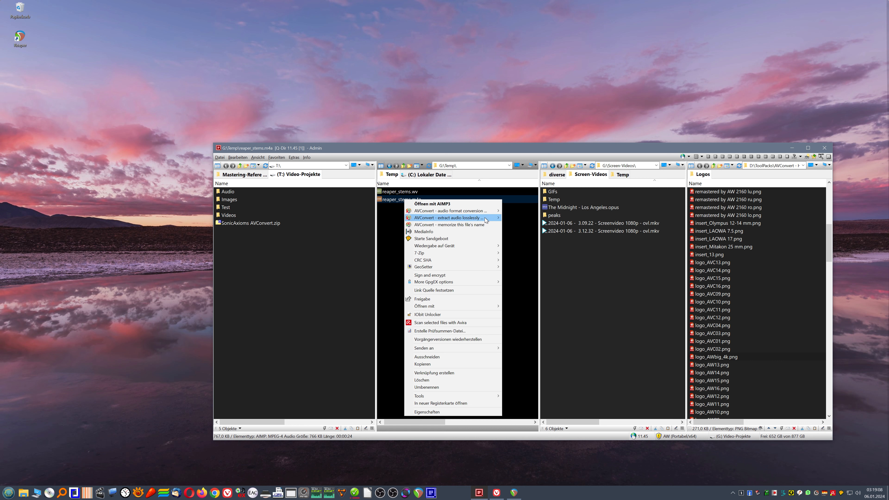
mouse_move(487, 220)
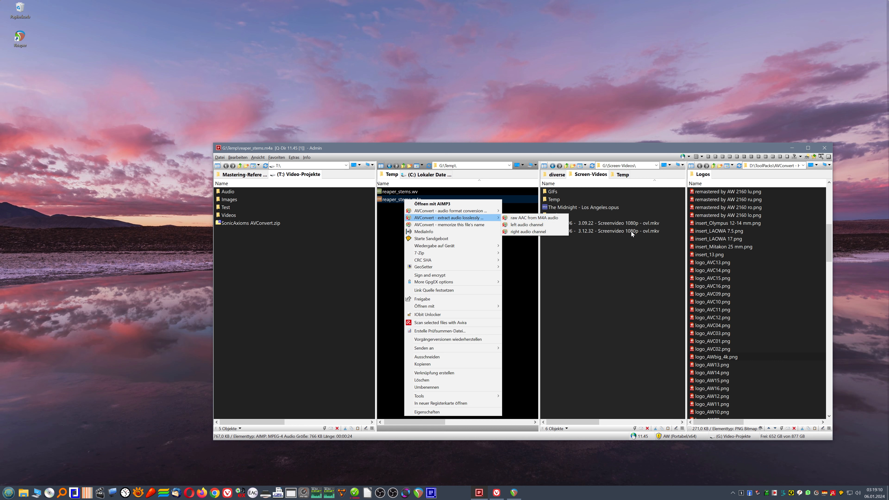
mouse_move(457, 213)
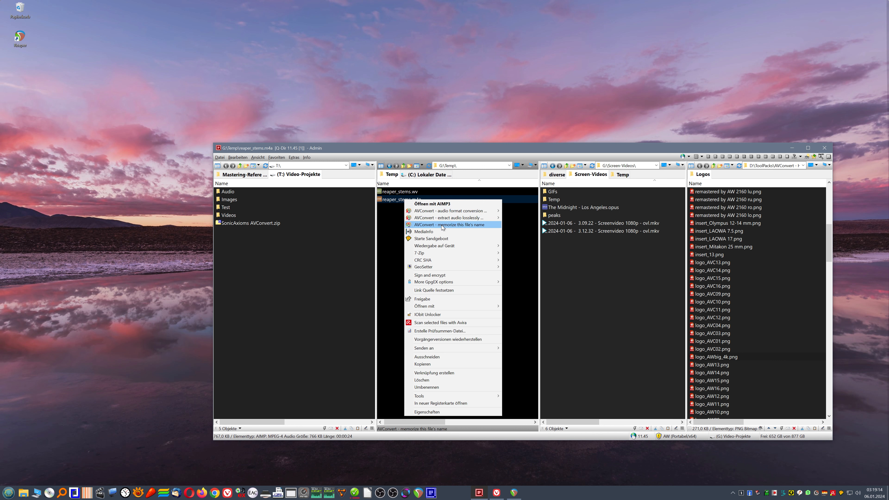
left_click(457, 226)
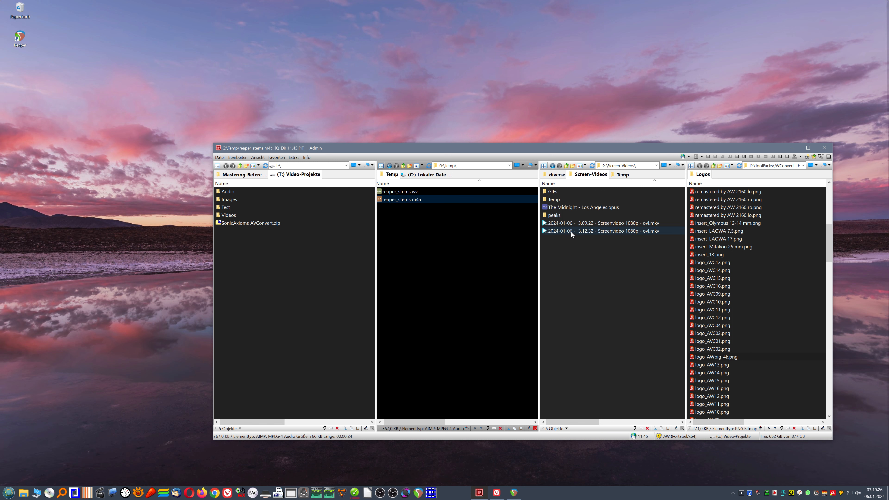
Losslessly mux the 3.12.32 Screenvideo 1080p - ovl.mkv recording with the memorized custom audio file, replacing its audio
right_click(597, 233)
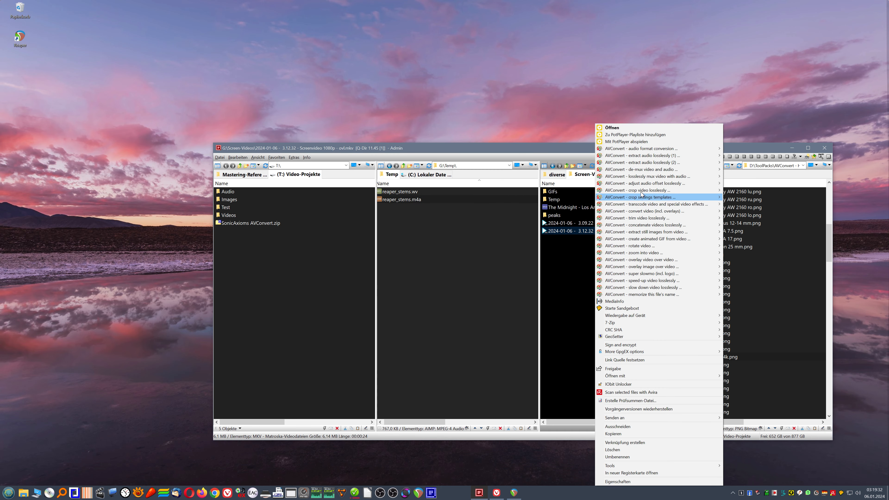
mouse_move(646, 177)
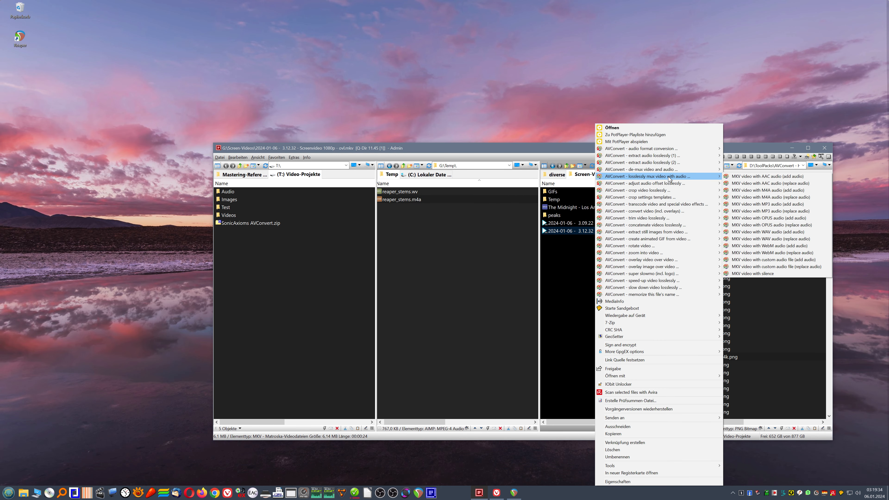
left_click(796, 267)
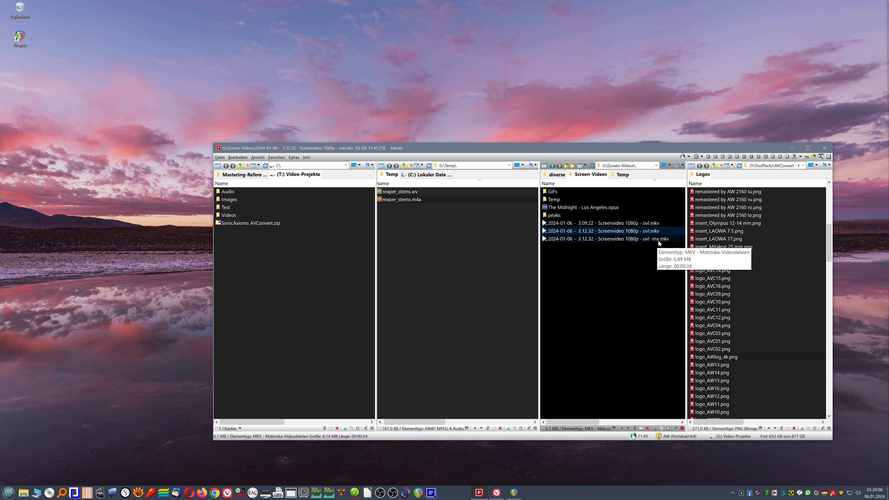
Play the muxed 3.12.32 Screenvideo 1080p - ovl -mx.mkv to check picture and music, and close the player
left_click(590, 239)
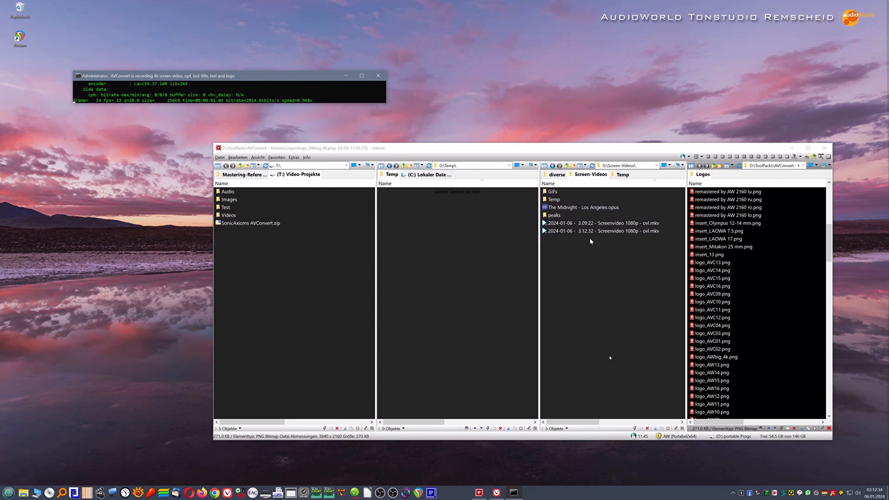
left_click(345, 75)
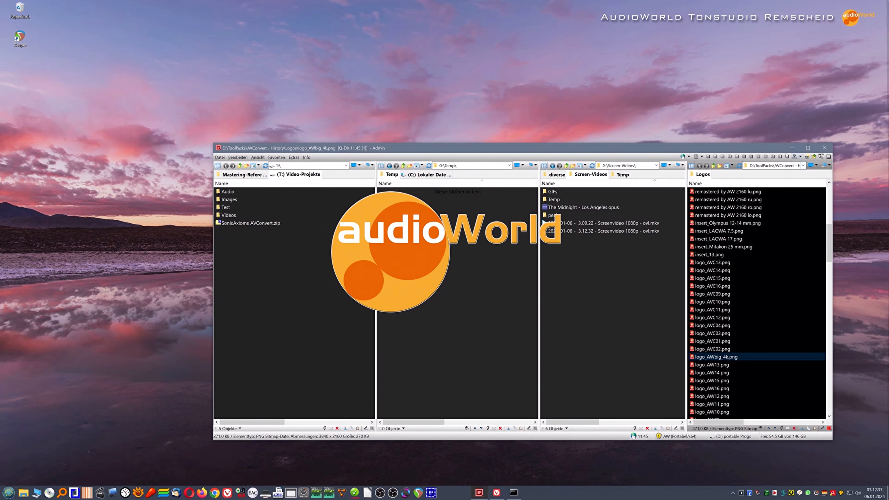
left_click(792, 148)
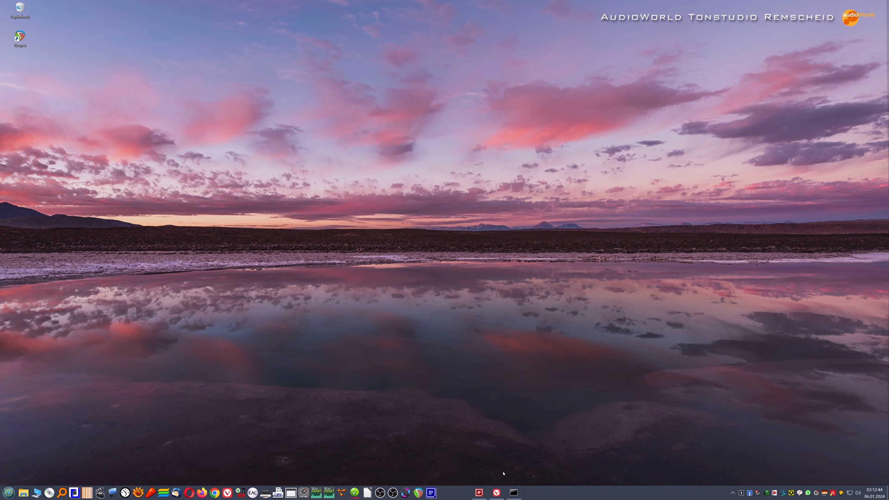
left_click(478, 493)
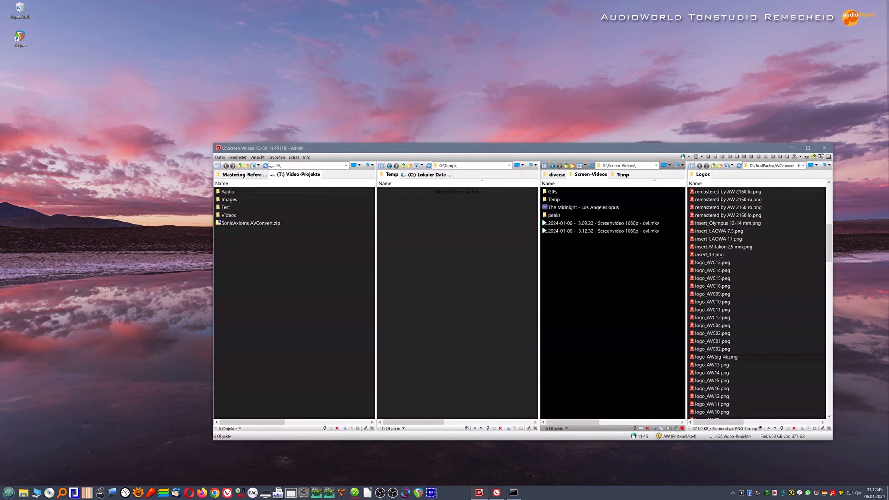
left_click(496, 494)
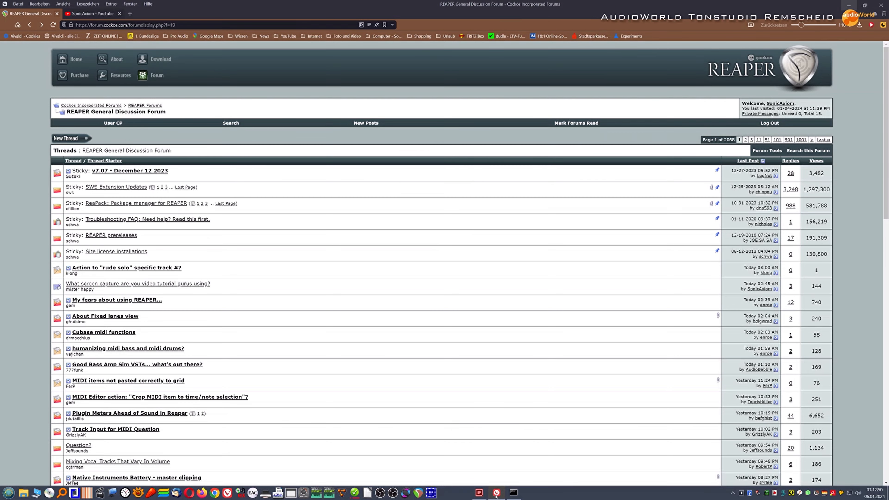
left_click(496, 494)
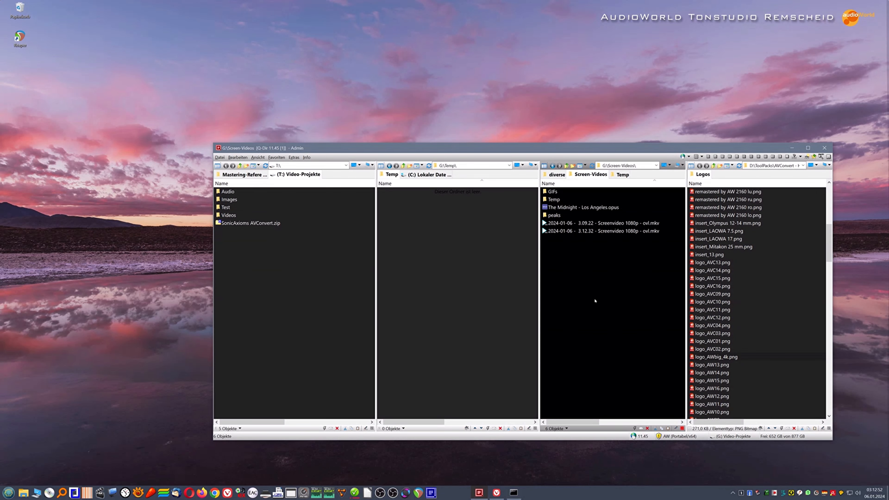
left_click(513, 492)
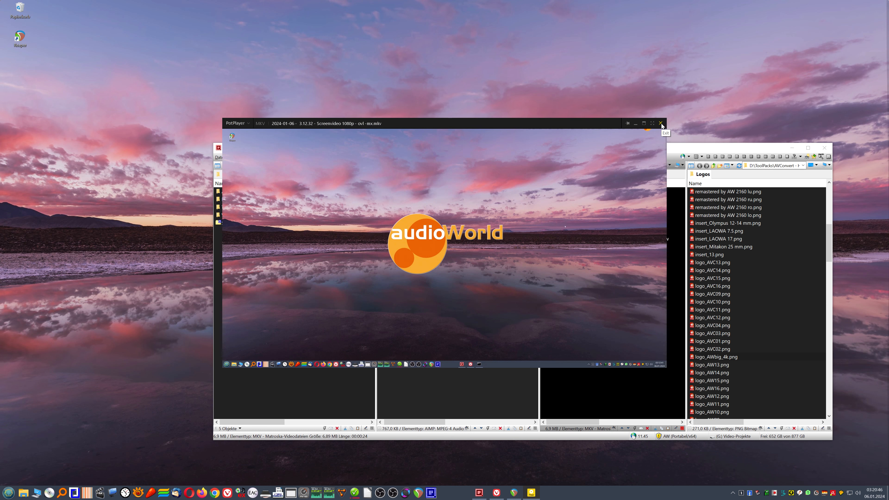
left_click(661, 125)
Compare the original 3.12.32 recording, reaper_stems.m4a and the muxed -mx.mkv video in the file panes
left_click(404, 243)
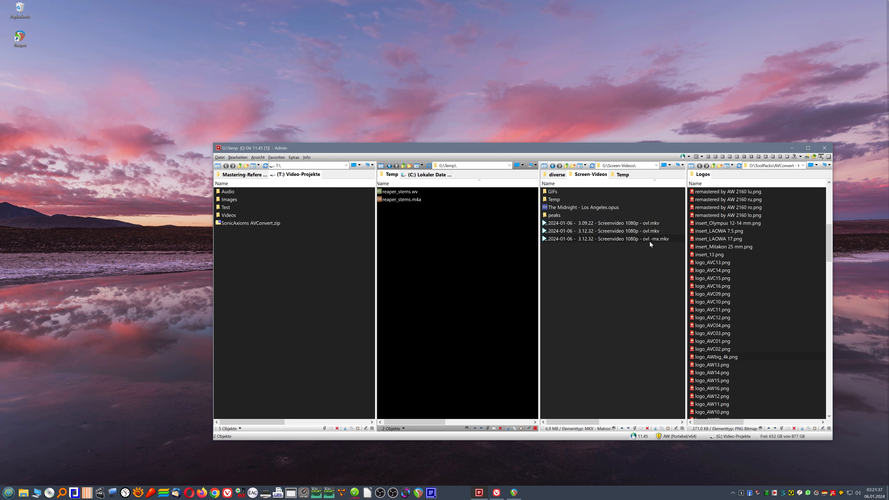
left_click(646, 233)
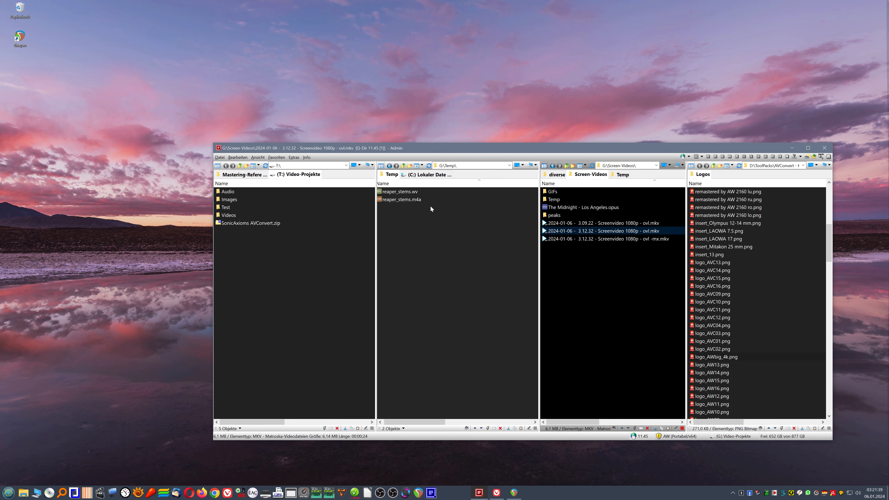
left_click(409, 199)
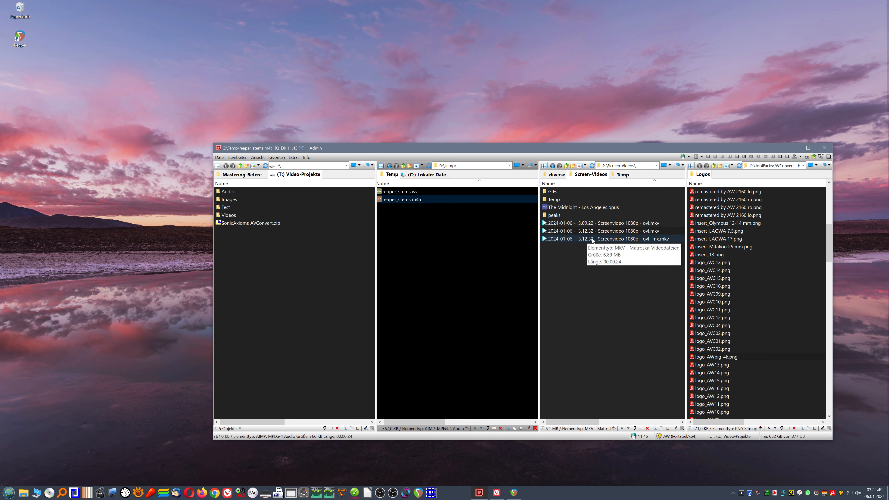
left_click(644, 239)
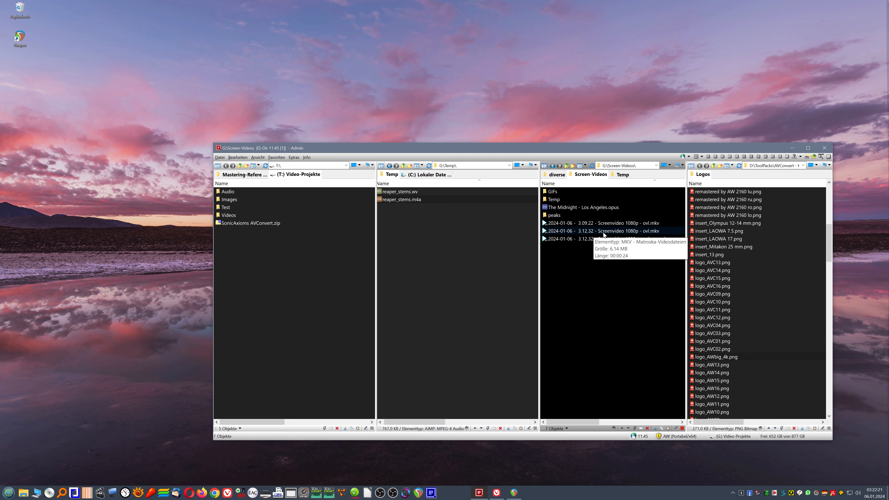
Play the muxed -mx.mkv video in a window, inspect its playback information for video and audio codecs, and close the player
double_click(607, 241)
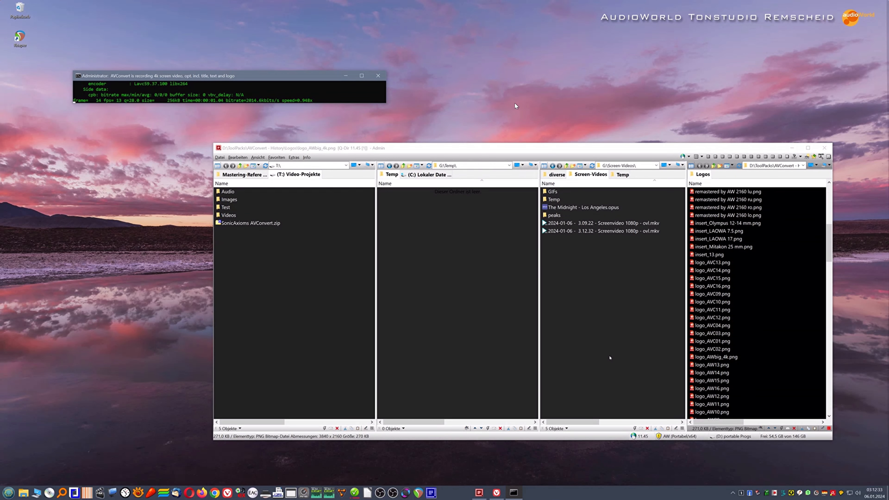
double_click(516, 106)
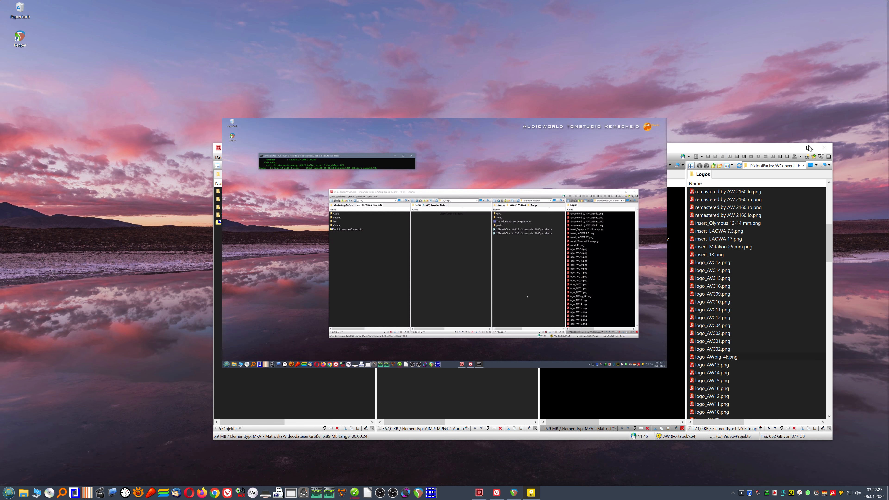
left_click(792, 148)
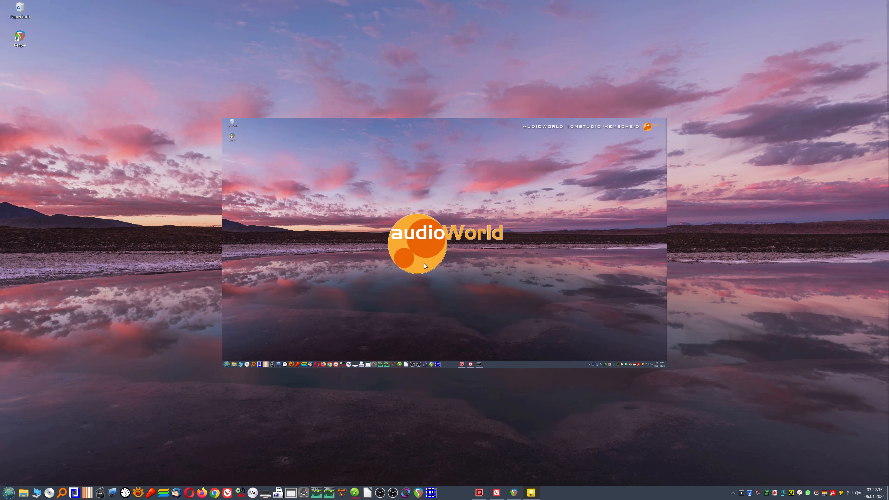
key("ctrl+F1")
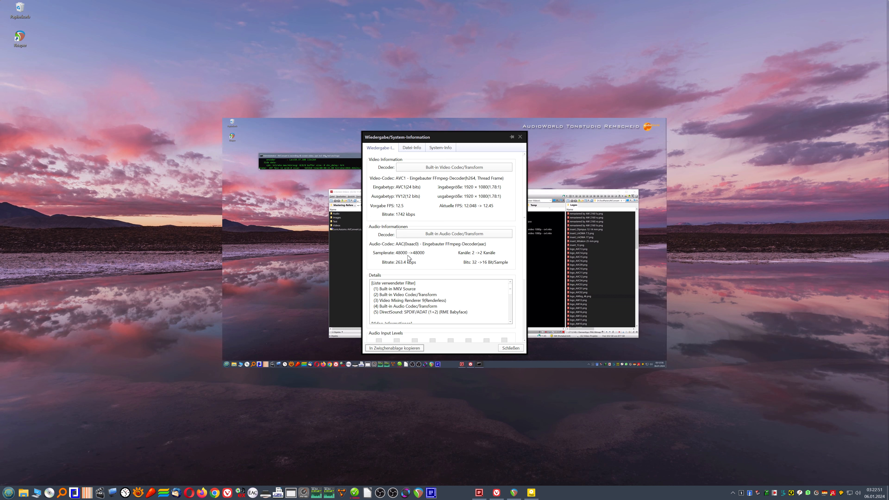
left_click(520, 136)
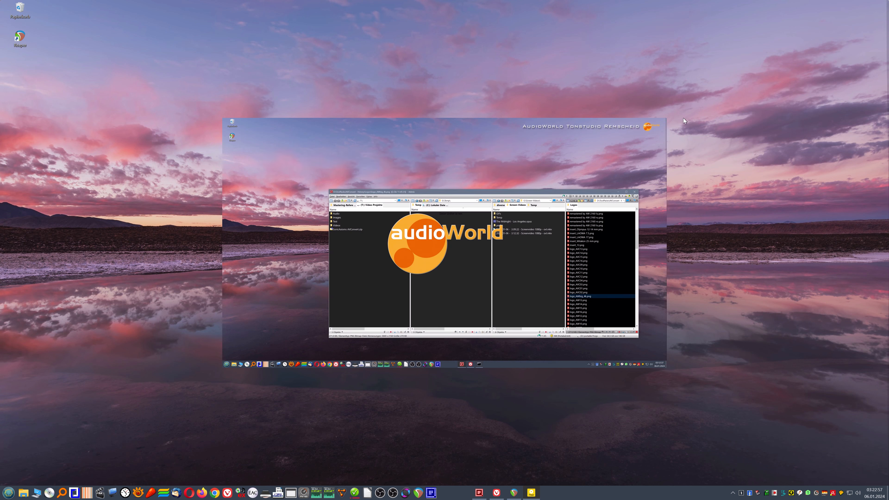
mouse_move(662, 123)
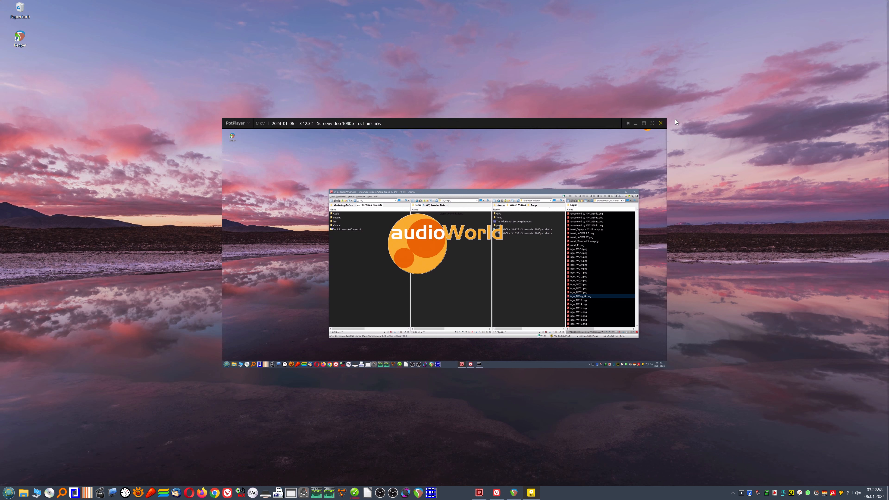
left_click(661, 123)
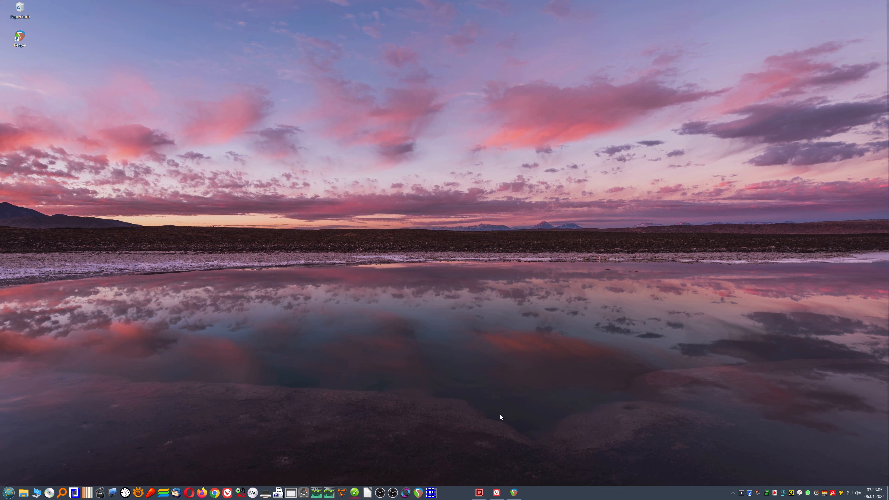
Set AVConvert's video output resolution to 2160p (4k)
right_click(427, 354)
mouse_move(482, 285)
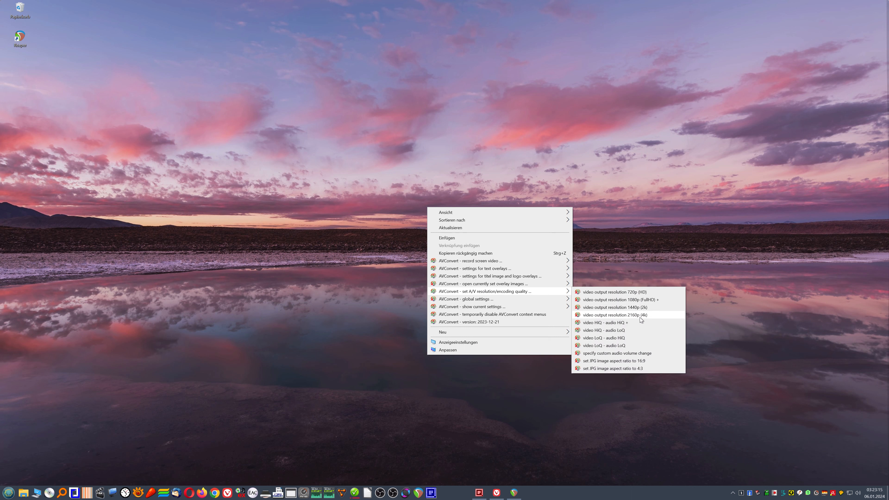
left_click(638, 315)
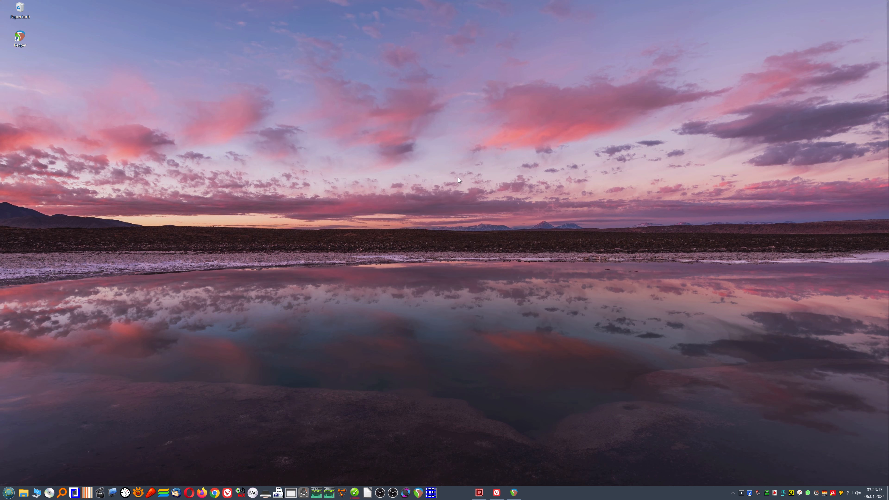
Start an AVConvert recording of the 4k desktop in up to 2160p (12 fps, no audio) and minimize its console window
right_click(410, 207)
mouse_move(486, 261)
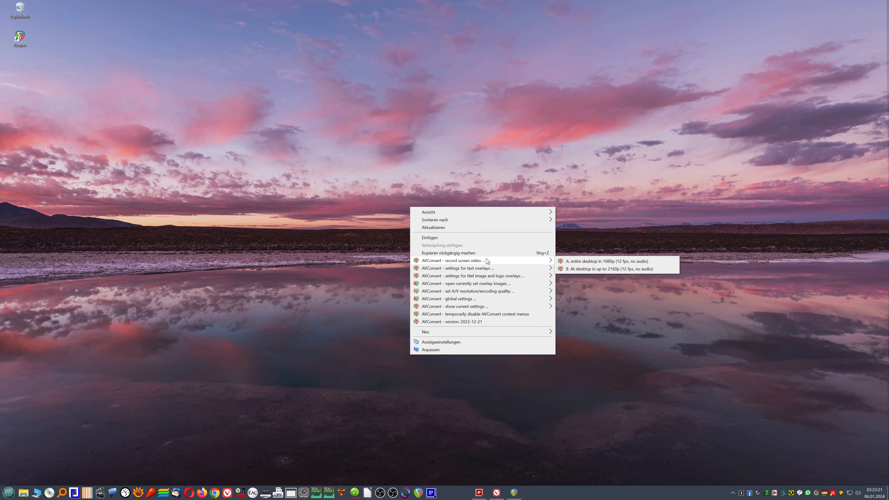
left_click(602, 270)
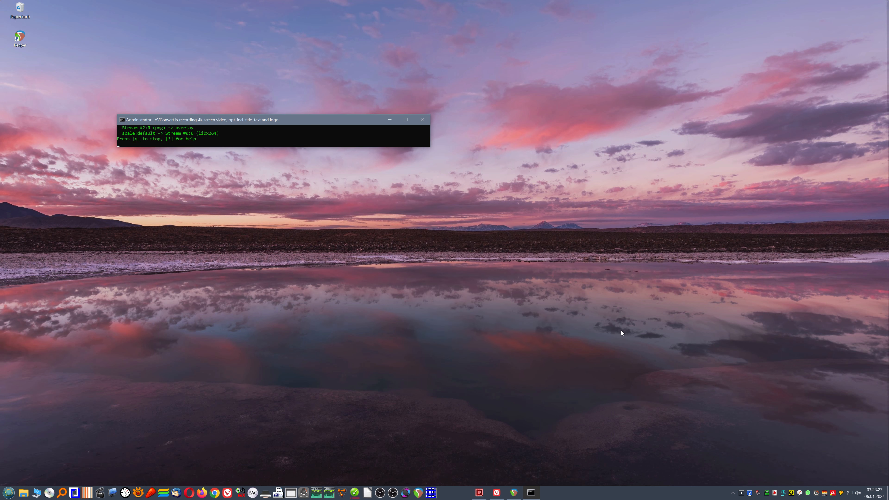
left_click(389, 120)
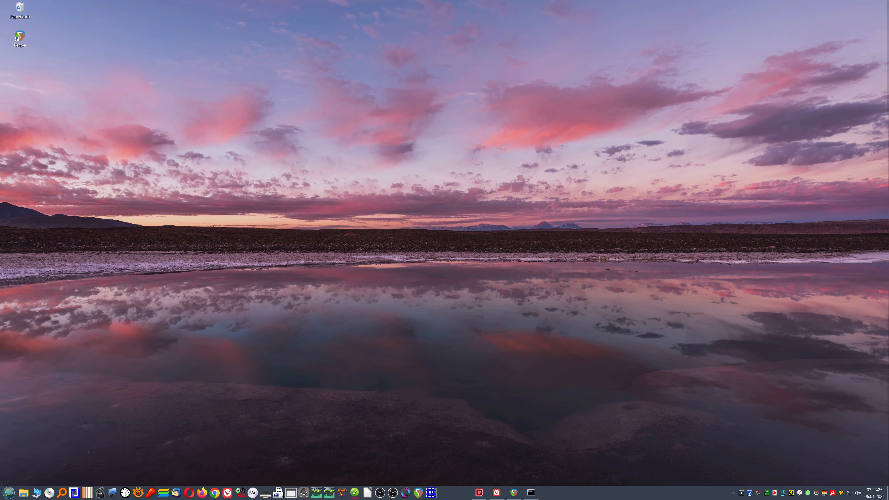
Switch to the Vivaldi browser and browse up and down the REAPER General Discussion Forum thread list while recording
left_click(496, 492)
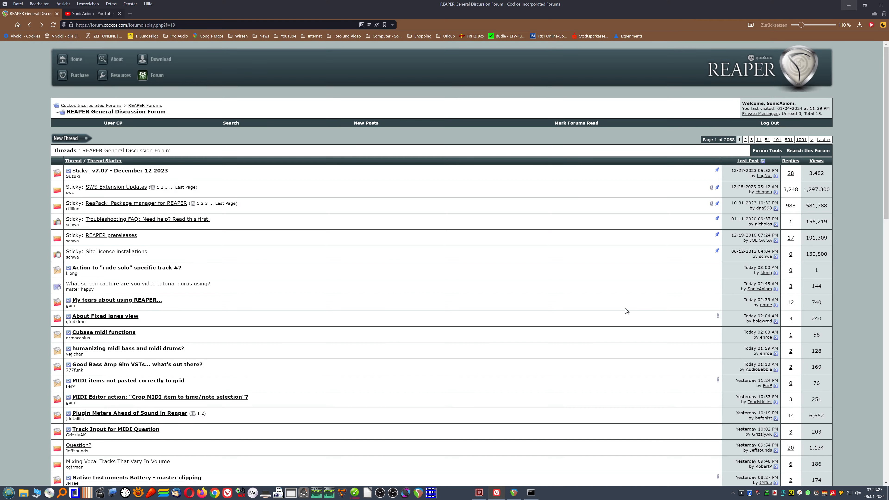
scroll(344, 259, "down", 15)
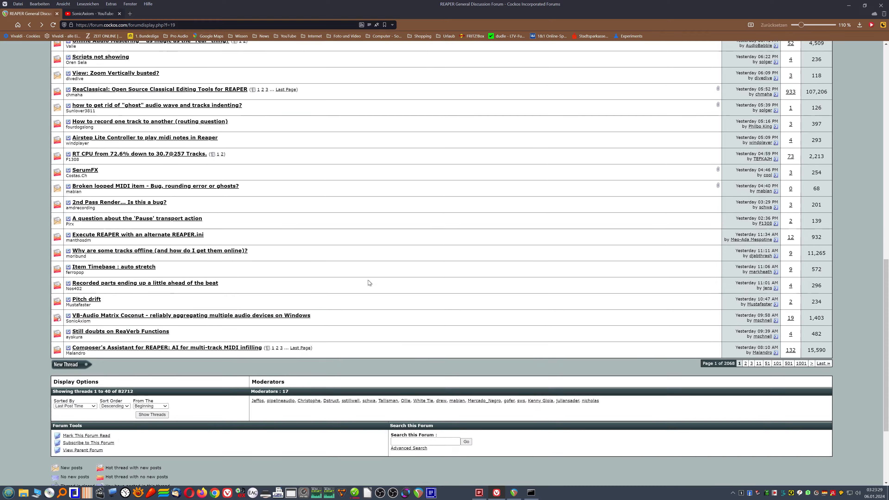
scroll(368, 281, "up", 8)
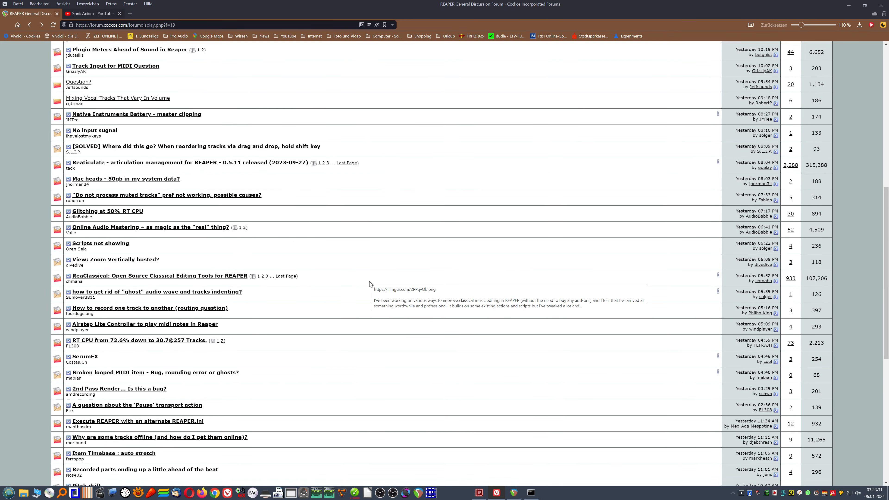
scroll(369, 282, "down", 5)
scroll(370, 283, "up", 10)
scroll(370, 283, "up", 4)
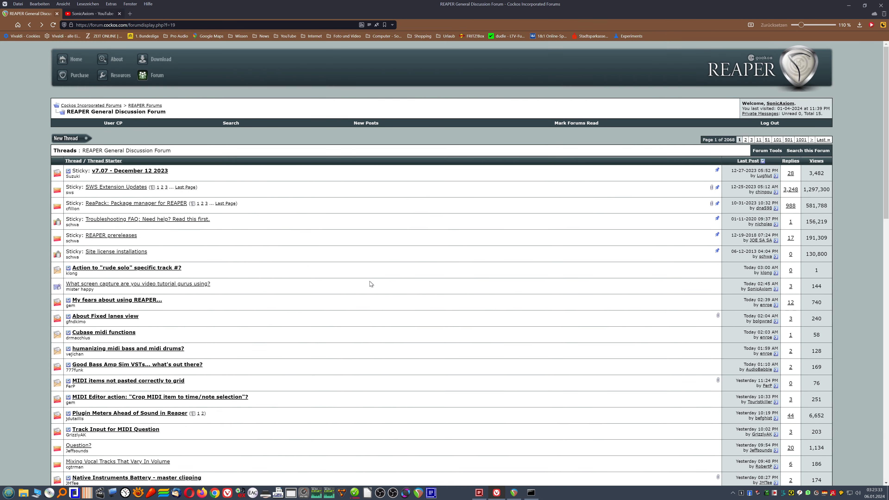
scroll(334, 193, "down", 2)
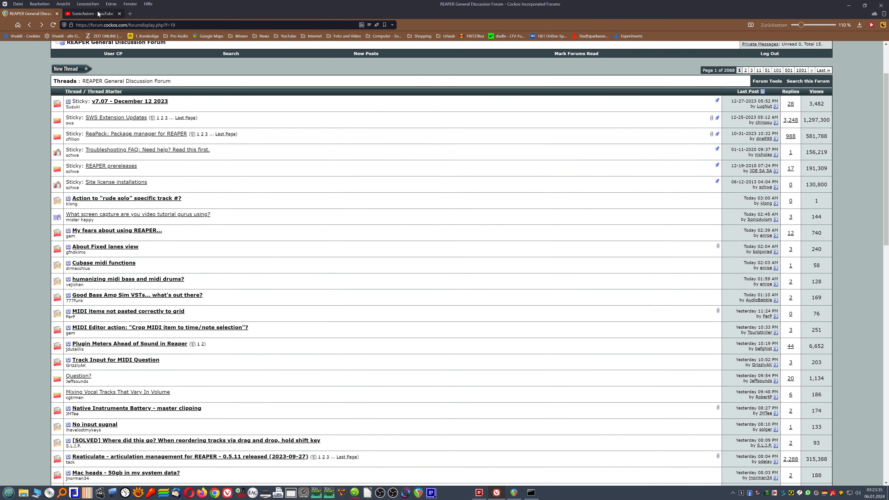
Browse the SonicAxiom YouTube channel's video list up and down for the recording, and minimize the browser
left_click(92, 13)
scroll(605, 240, "down", 12)
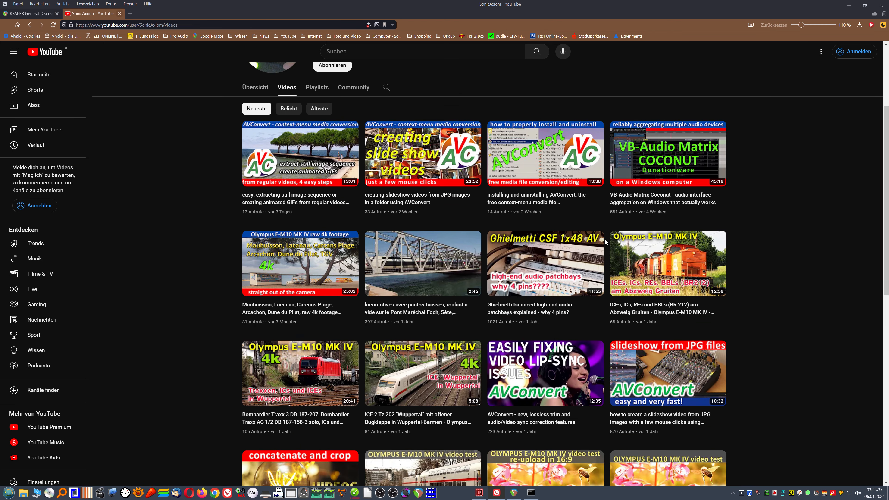
scroll(605, 241, "down", 3)
scroll(605, 241, "up", 10)
scroll(605, 240, "up", 5)
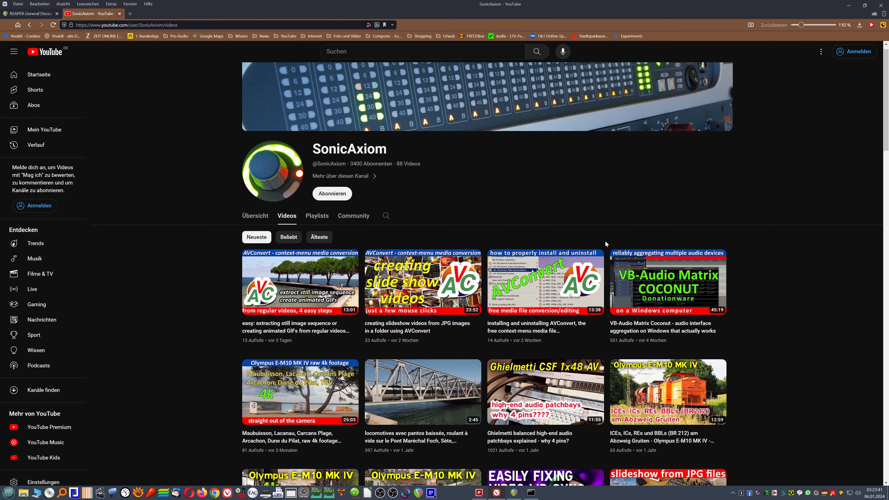
scroll(605, 241, "down", 3)
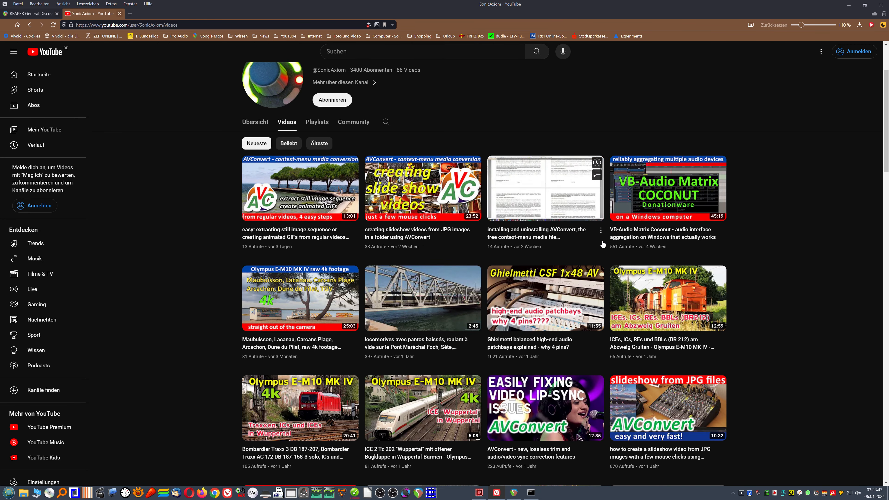
scroll(603, 244, "down", 7)
scroll(603, 244, "up", 4)
scroll(602, 245, "up", 5)
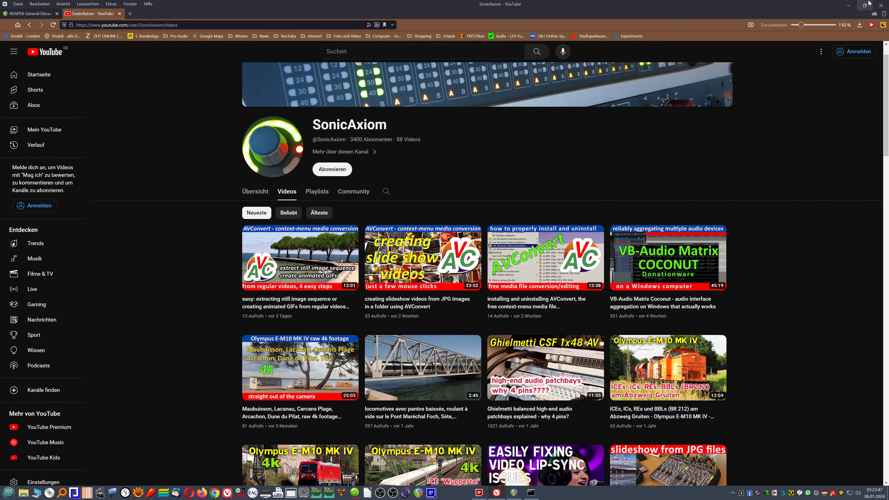
left_click(849, 5)
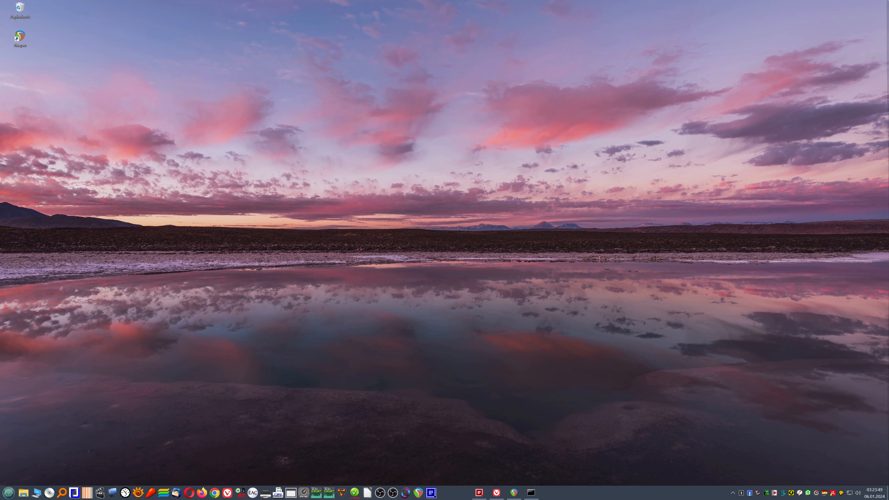
Stop the AVConvert recording and check the file details of the new 3.23.23 Screenvideo 2160p - ovl.mkv in the Screen-Videos folder
left_click(530, 492)
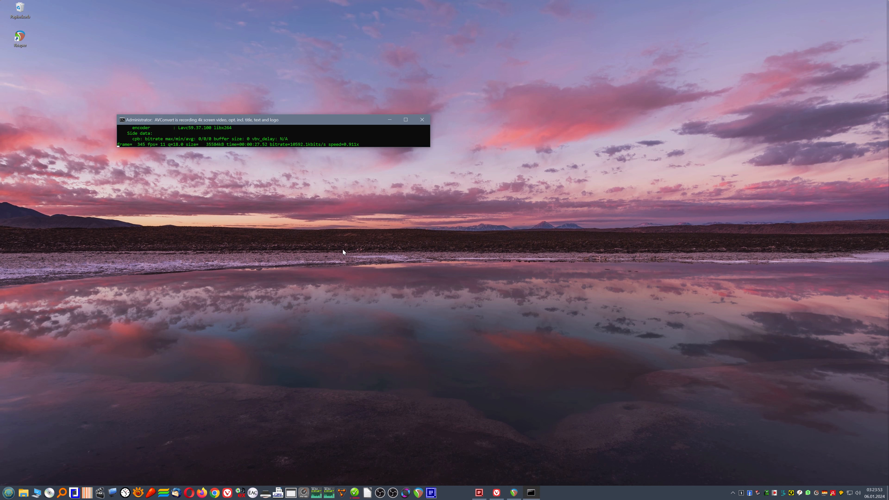
key("q")
left_click(479, 493)
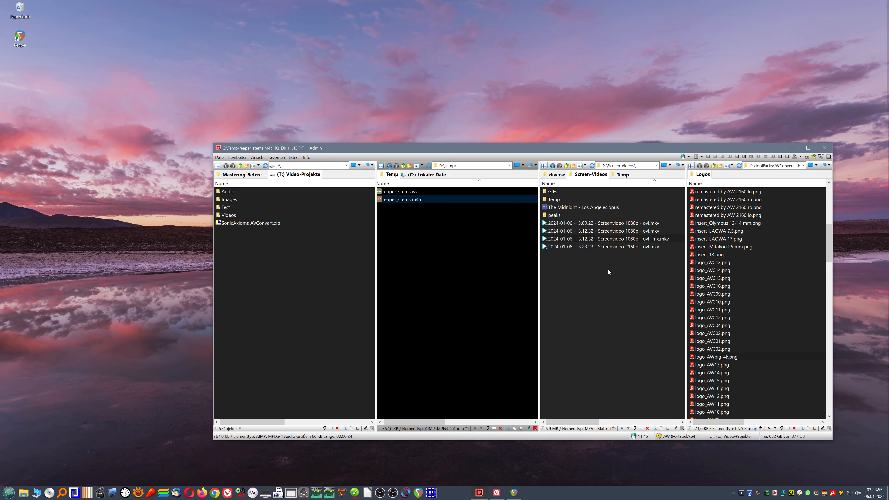
mouse_move(622, 248)
mouse_move(730, 317)
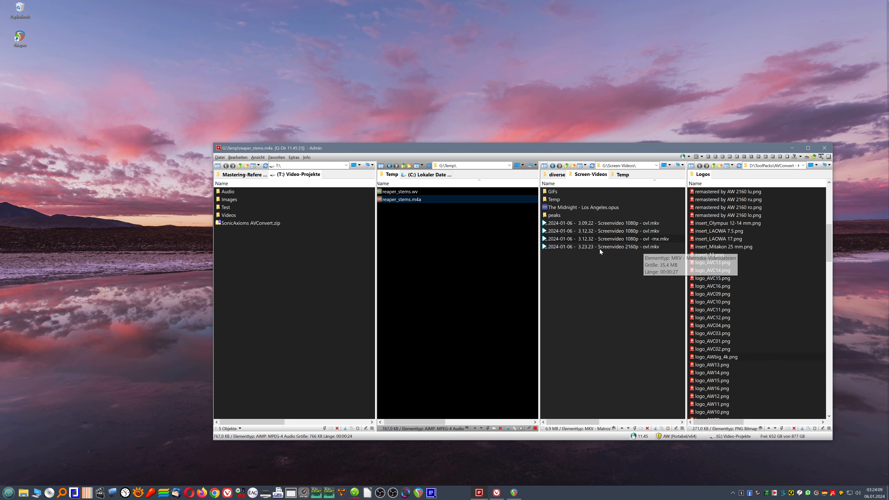
Play the 3.23.23 Screenvideo 2160p - ovl.mkv recording to check the picture and overlays, and close the player
double_click(630, 248)
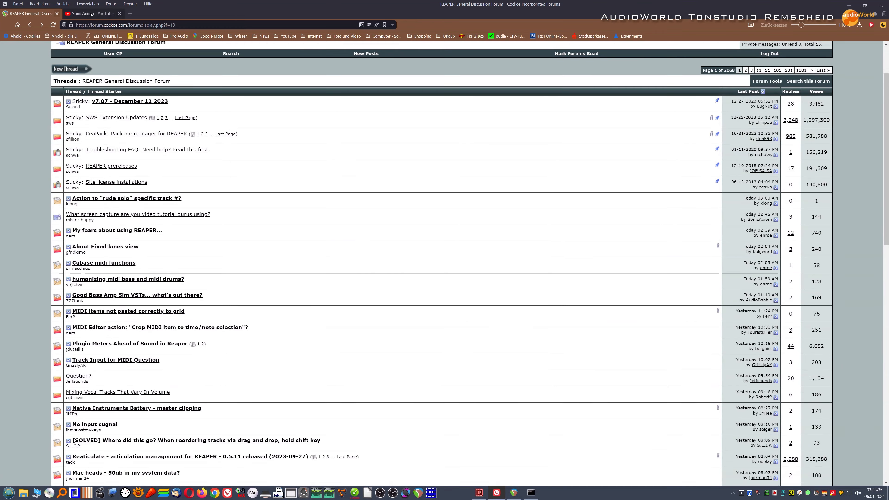
left_click(92, 13)
scroll(473, 203, "down", 15)
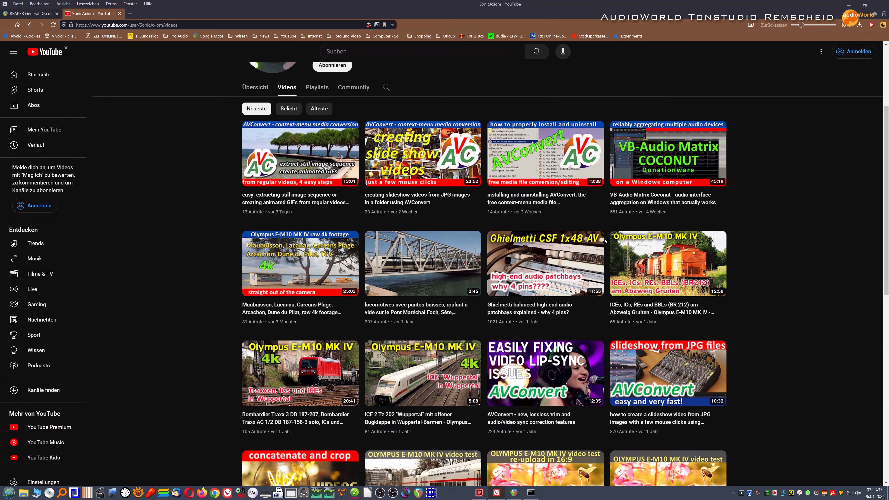
scroll(606, 243, "up", 20)
scroll(606, 243, "down", 10)
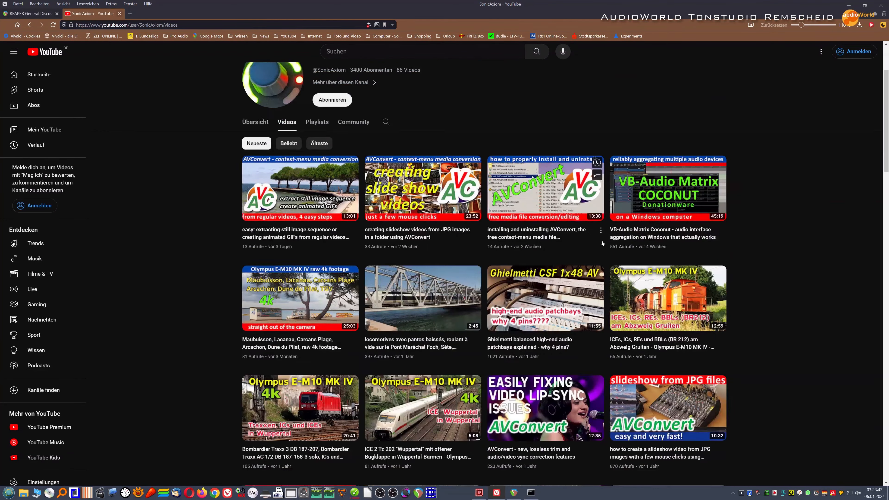
scroll(603, 242, "up", 10)
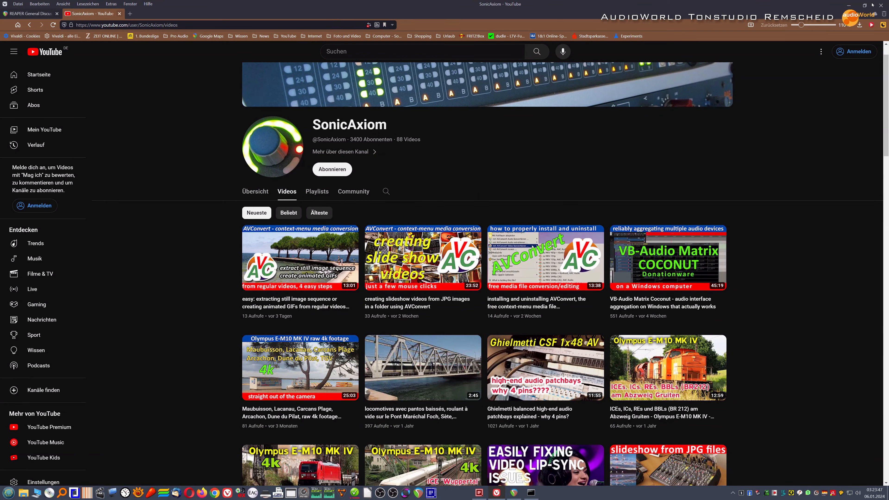
left_click(849, 5)
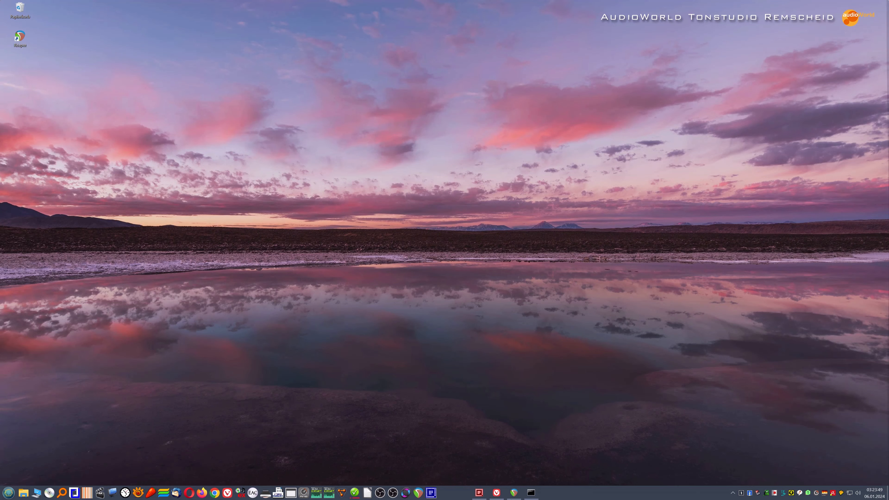
left_click(530, 493)
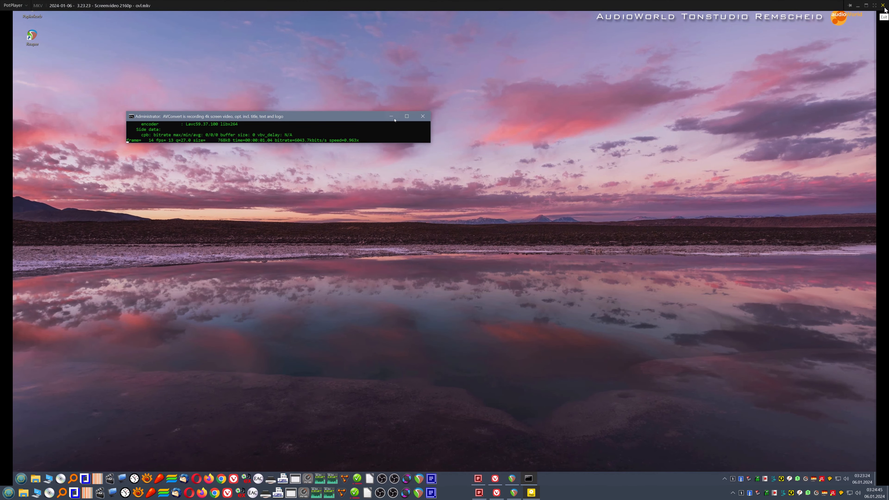
left_click(883, 5)
Clear the file selection in the Temp and Screen-Videos panes and check the image details of logo_AW13.png in Logos
left_click(489, 284)
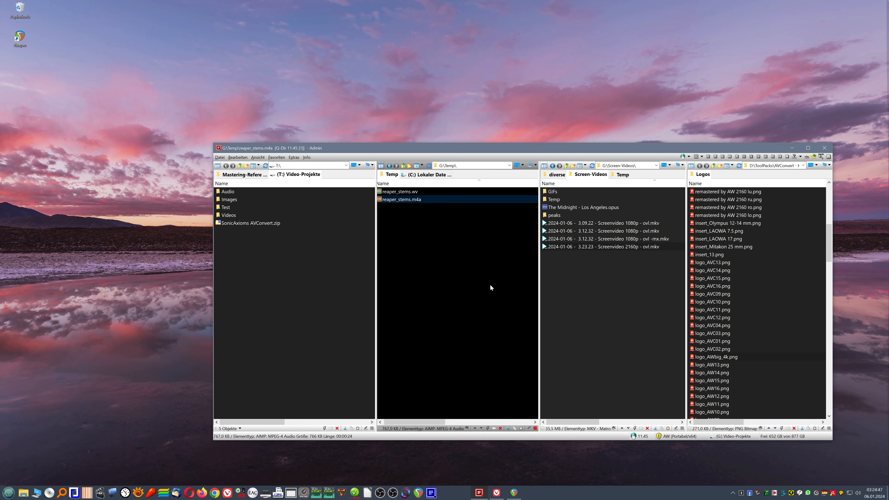
left_click(627, 269)
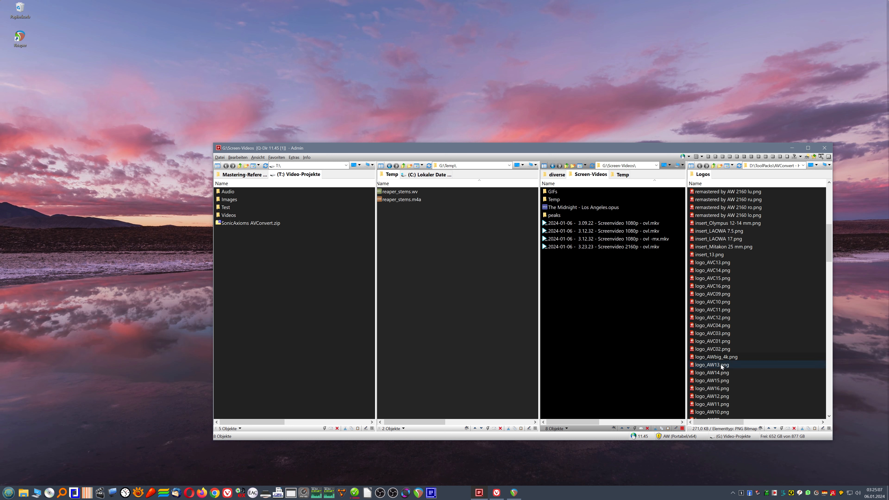
mouse_move(721, 364)
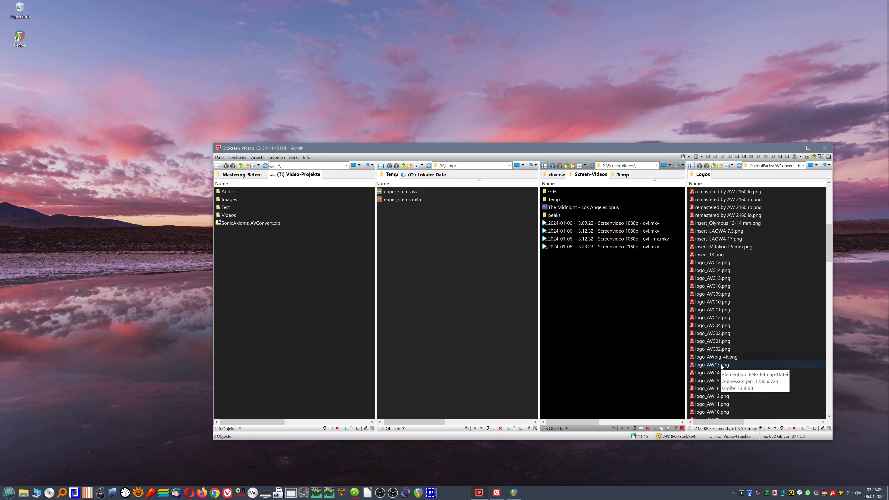